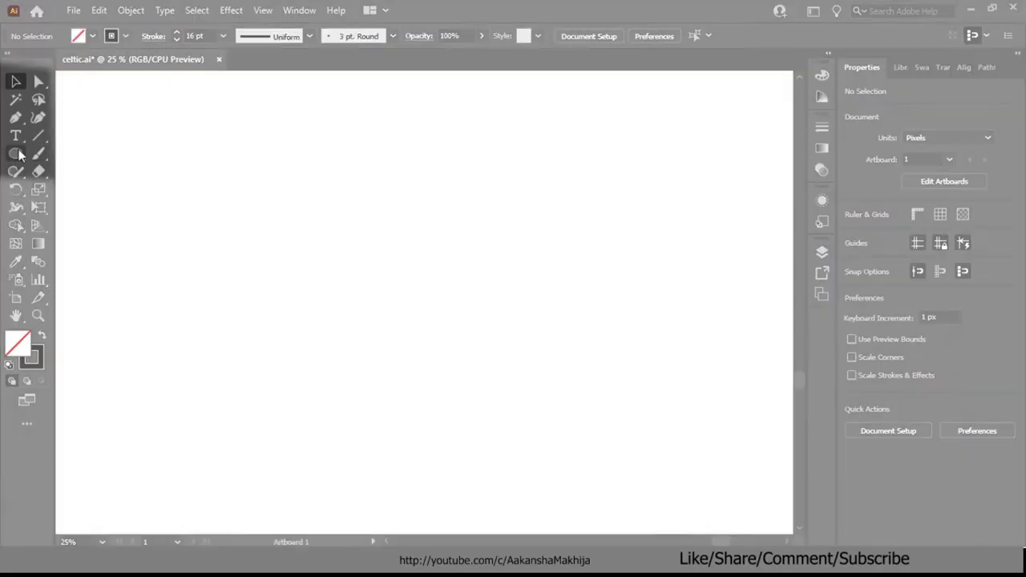
- Switch to the Rounded Rectangle Tool and open its exact-size dialog on the artboard
click(18, 154)
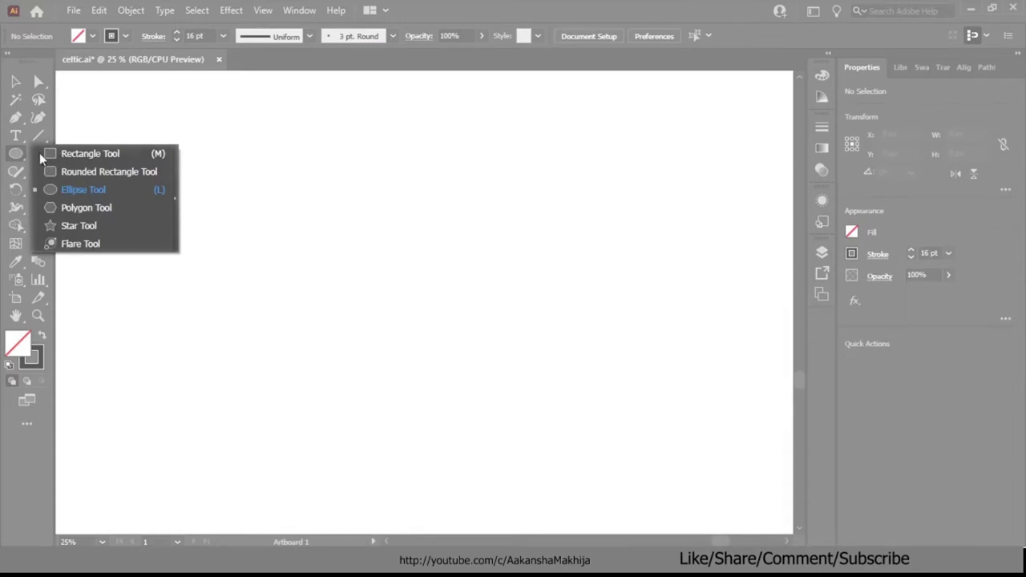
click(88, 174)
click(87, 174)
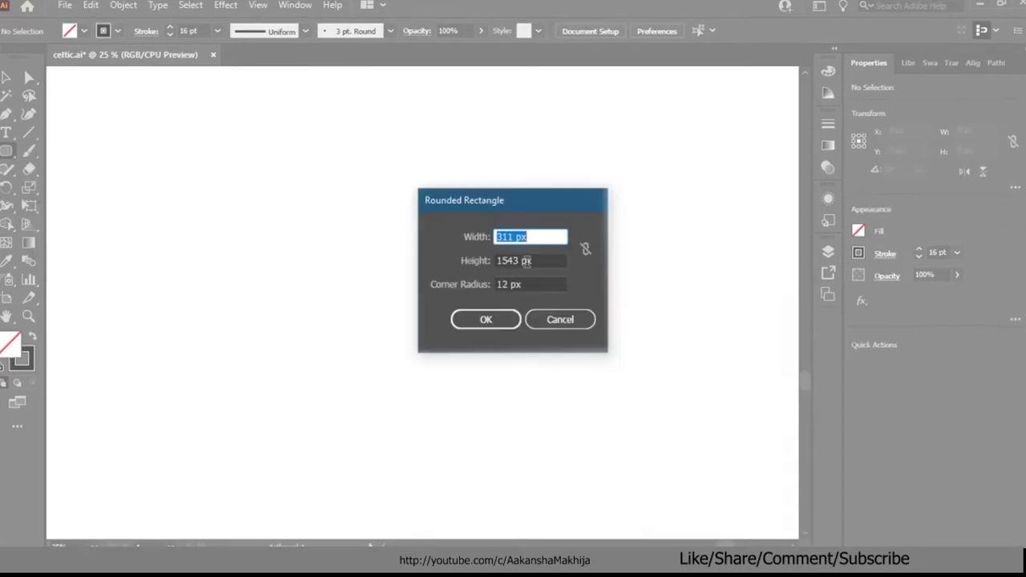
- Set the rectangle's width to 68 px and height to 396 px, then select the corner radius field
text(18)
key(Tab)
click(521, 237)
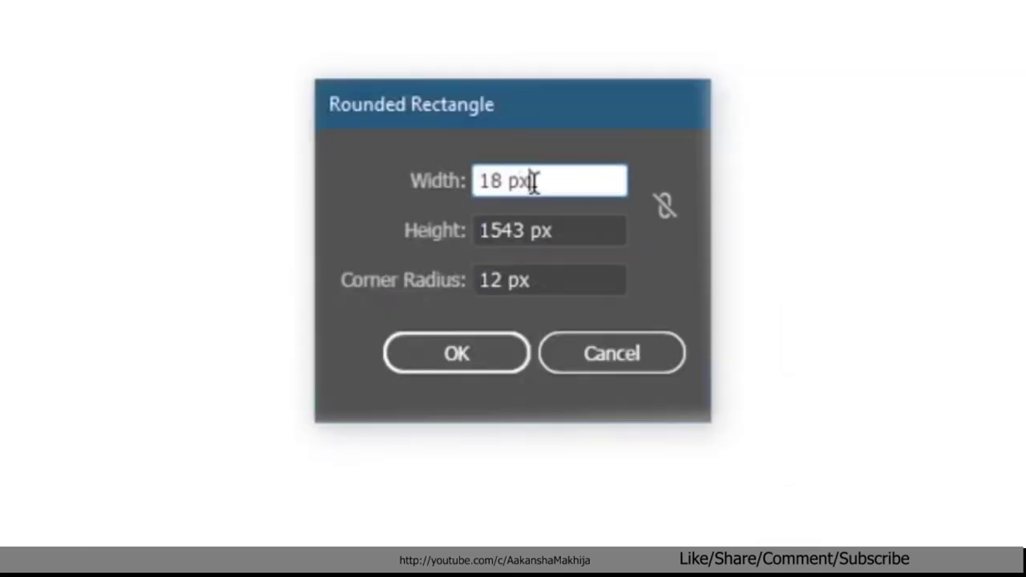
drag(521, 237, 451, 238)
key(BackSpace)
text(68px)
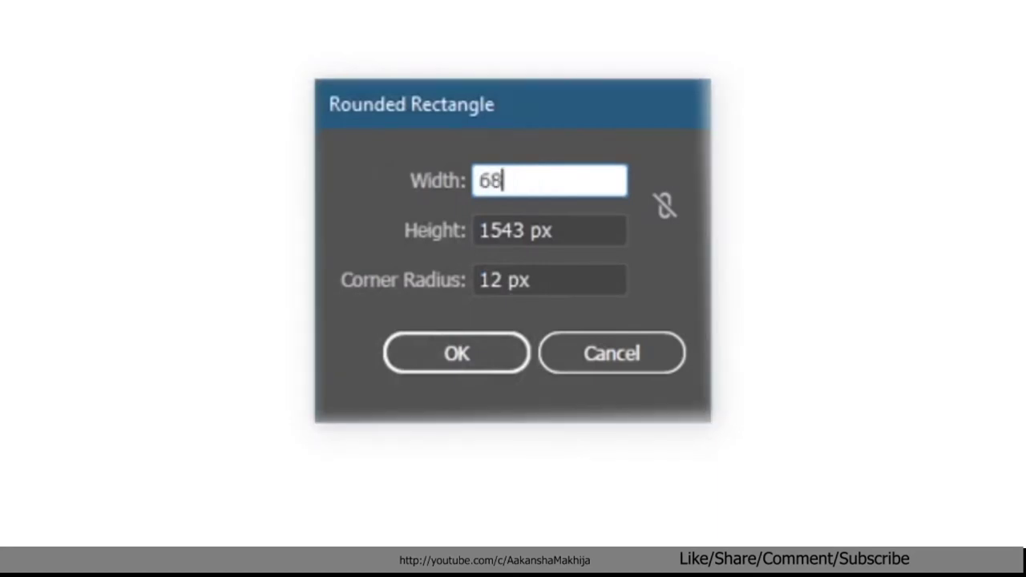
key(Tab)
key(BackSpace)
text(39px)
key(Left)
key(Left)
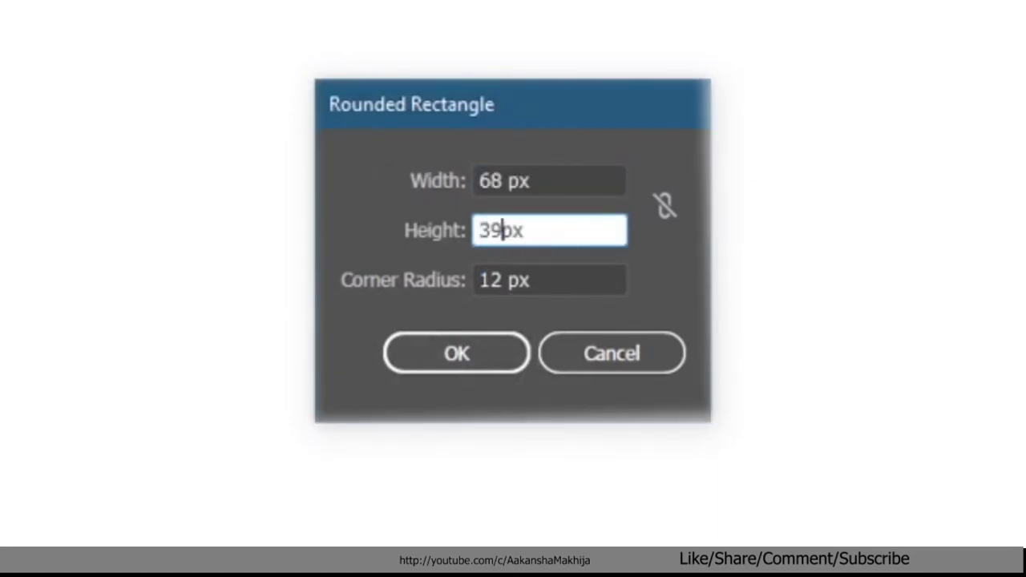
text(6)
click(490, 280)
double_click(486, 280)
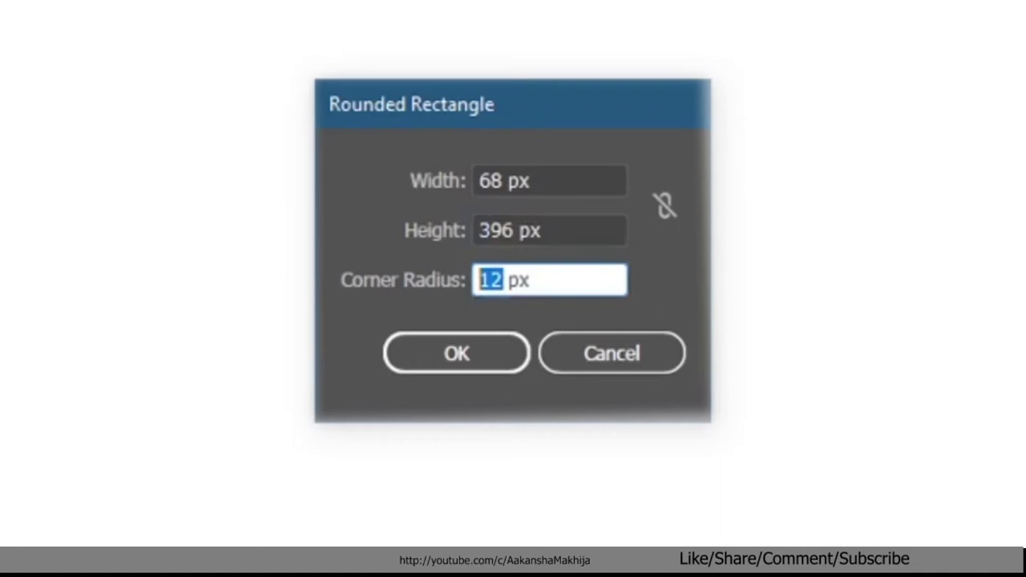
- Enter a 75 px corner radius to create the bar, then bring up a taller Appearance panel
text(75)
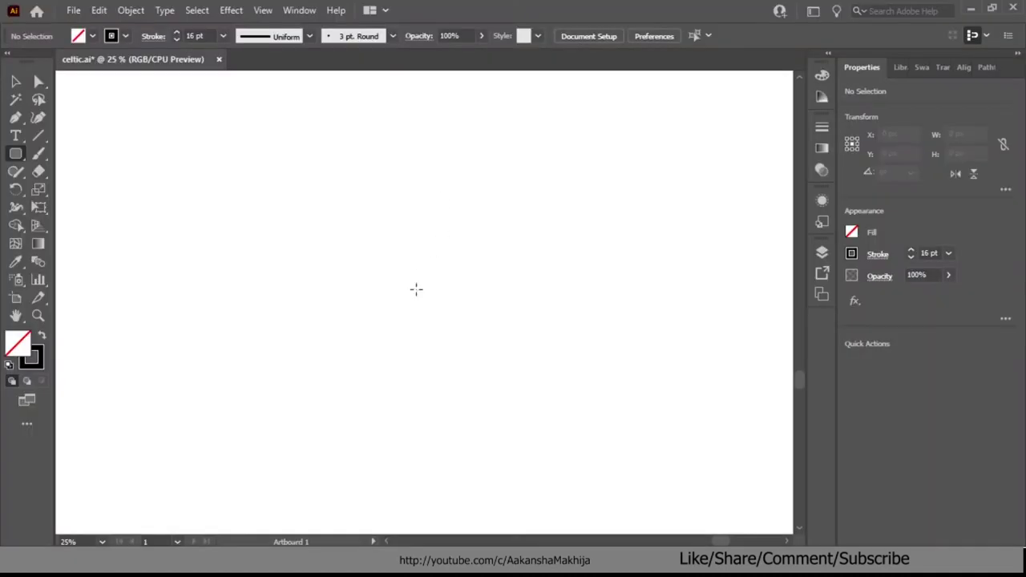
key(Return)
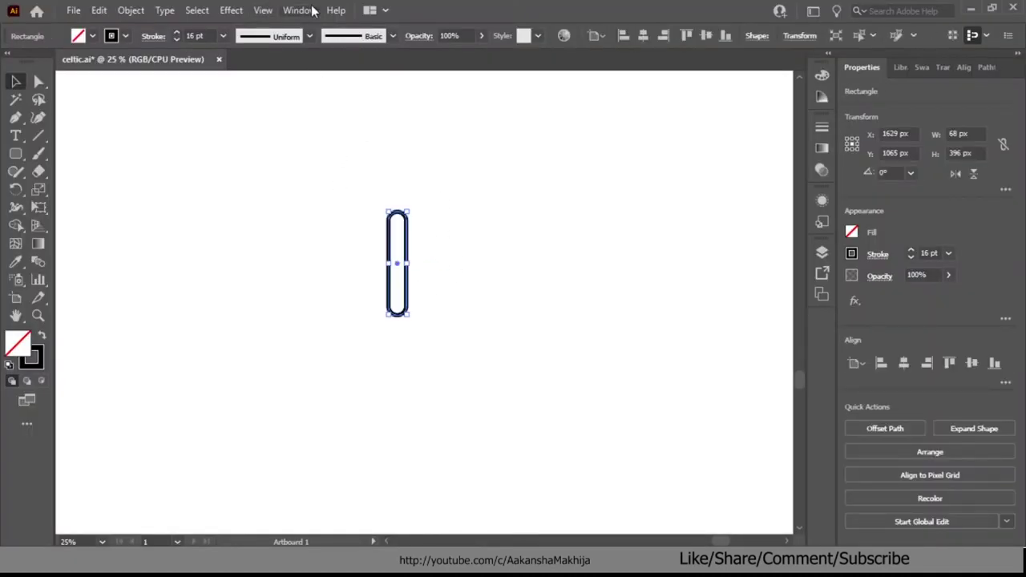
click(311, 8)
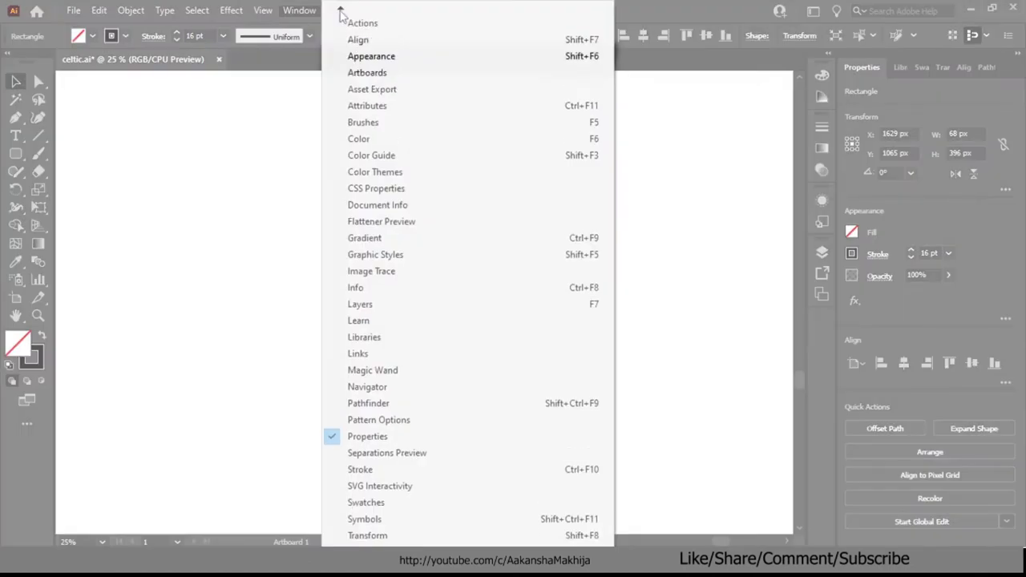
click(386, 56)
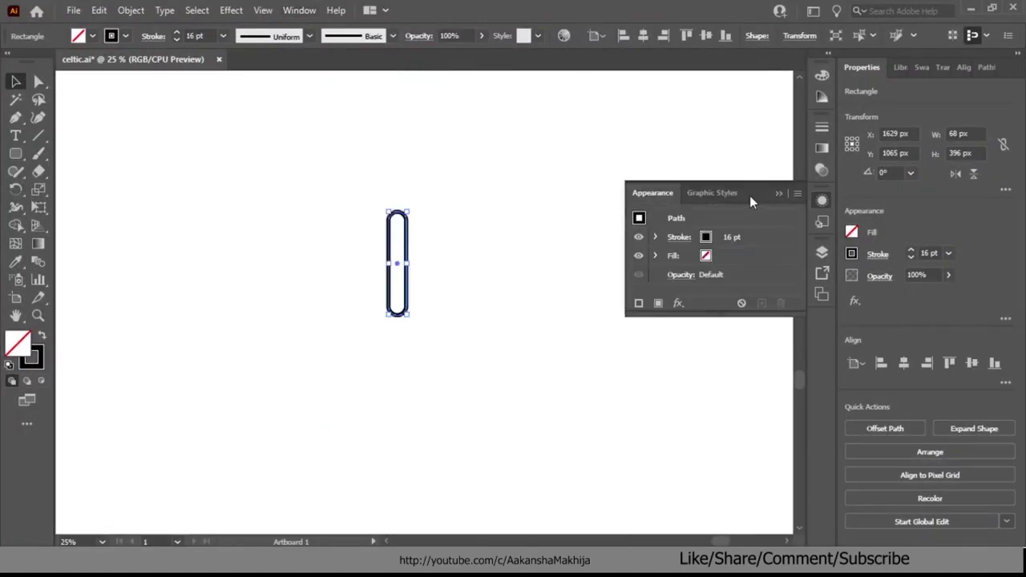
drag(751, 315, 761, 433)
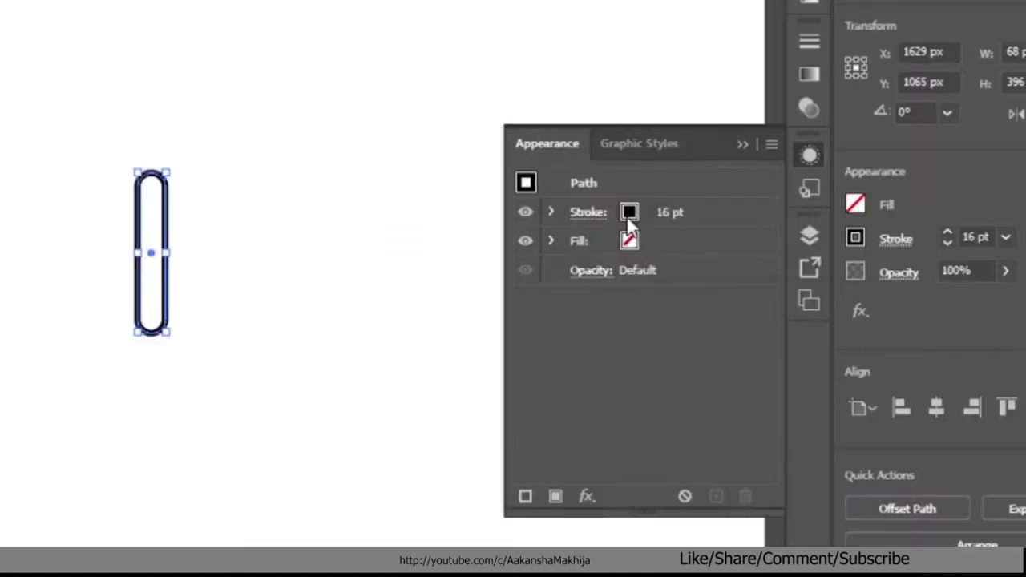
- Set the first stroke weight to 10 pt
click(686, 211)
click(674, 208)
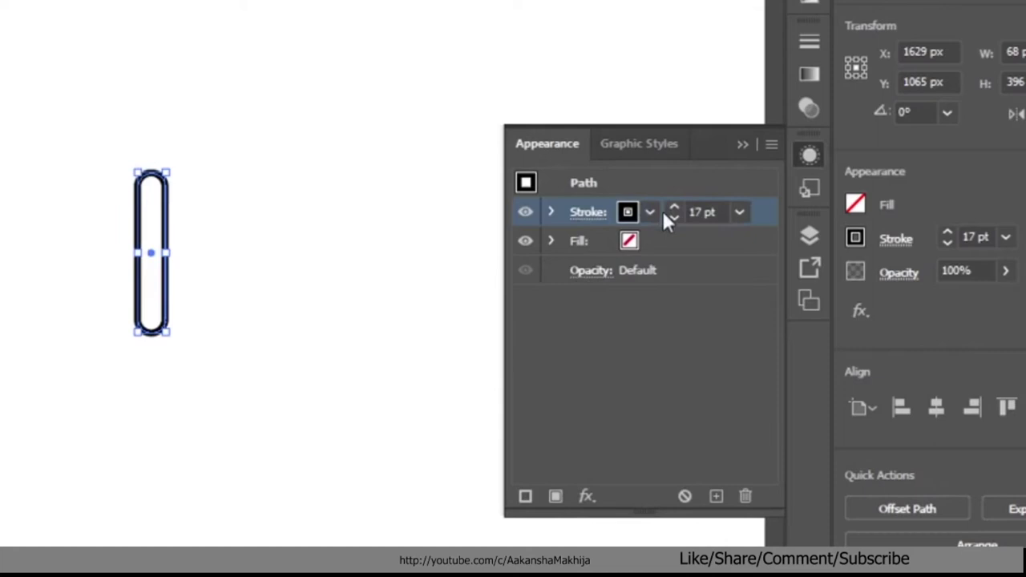
click(676, 217)
click(675, 217)
click(675, 217)
click(675, 218)
click(675, 218)
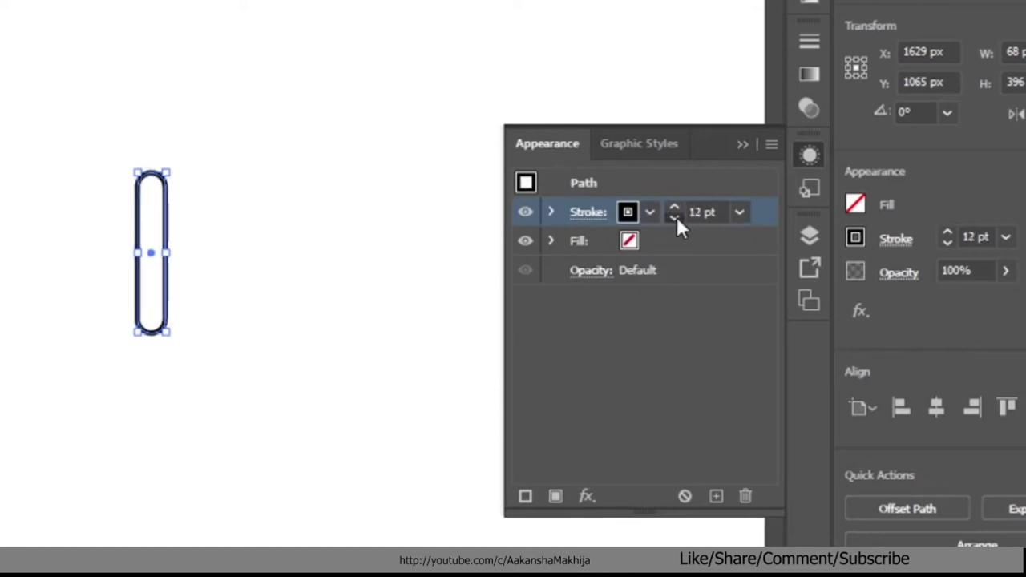
click(675, 217)
click(676, 217)
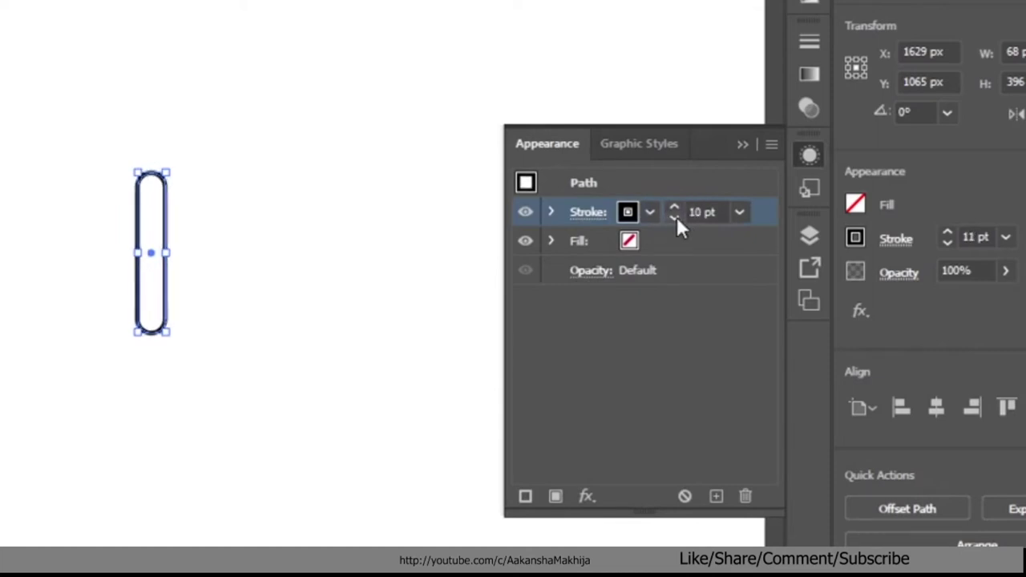
- Add a second stroke and make the first stroke white
click(716, 496)
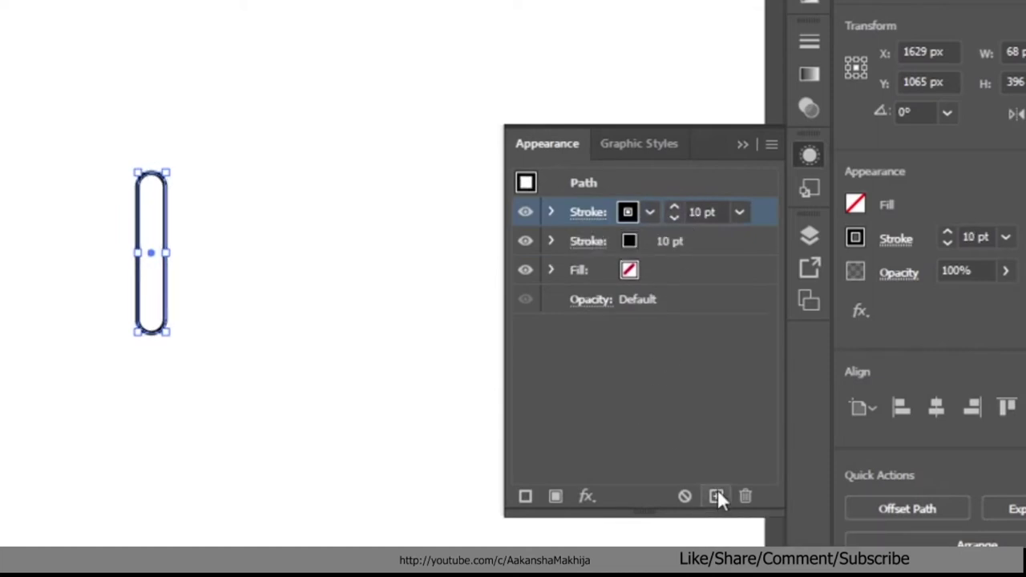
click(639, 244)
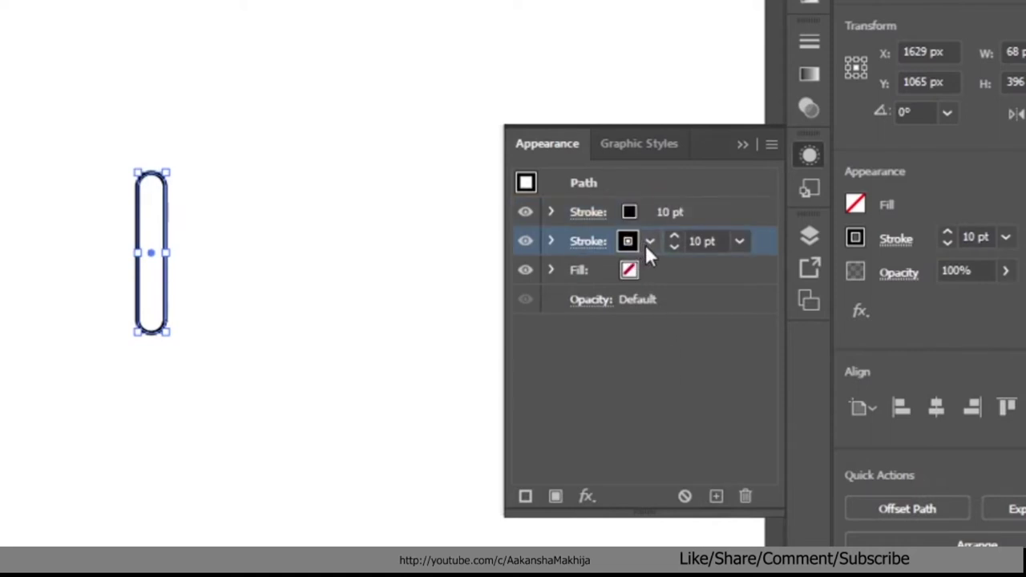
click(646, 245)
click(636, 208)
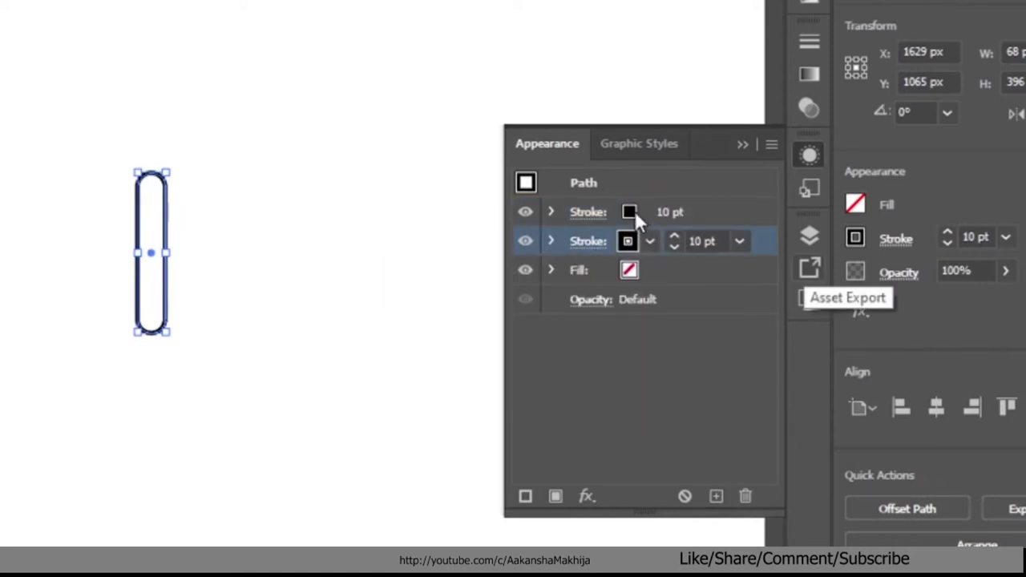
click(650, 211)
click(435, 252)
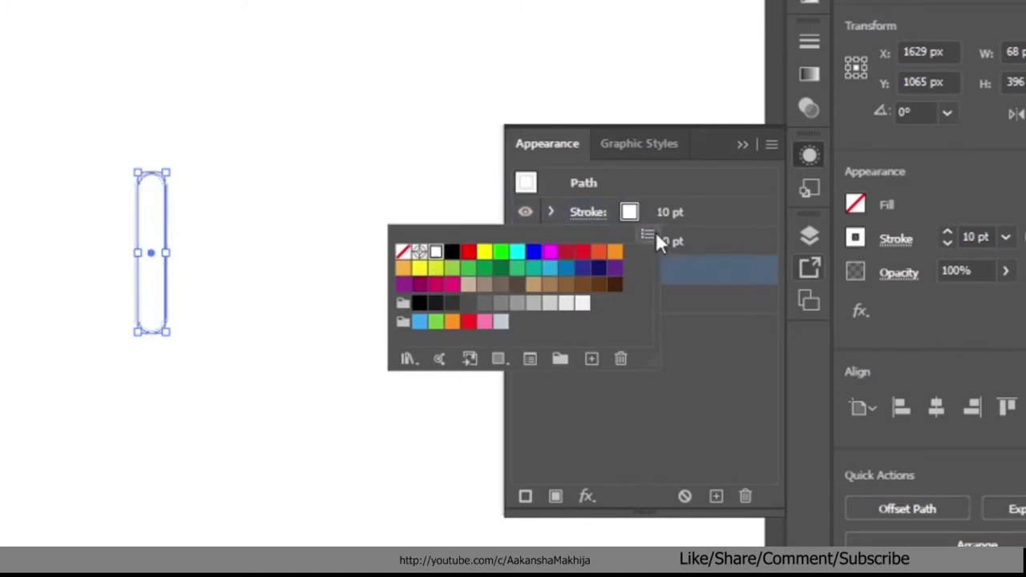
click(660, 241)
- Make the second stroke black with a 20 pt weight
click(646, 239)
click(628, 241)
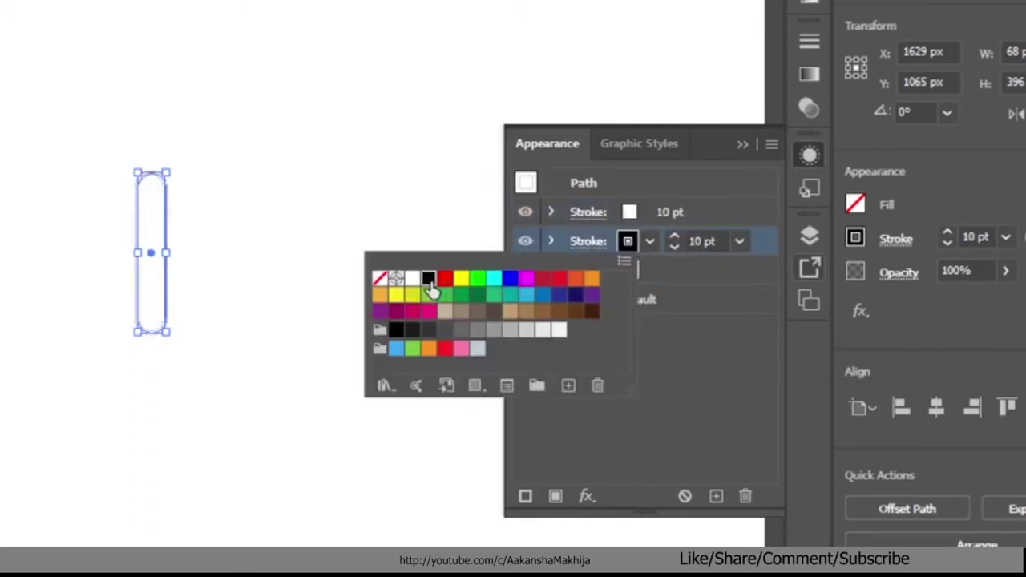
click(684, 238)
key(Up)
click(675, 239)
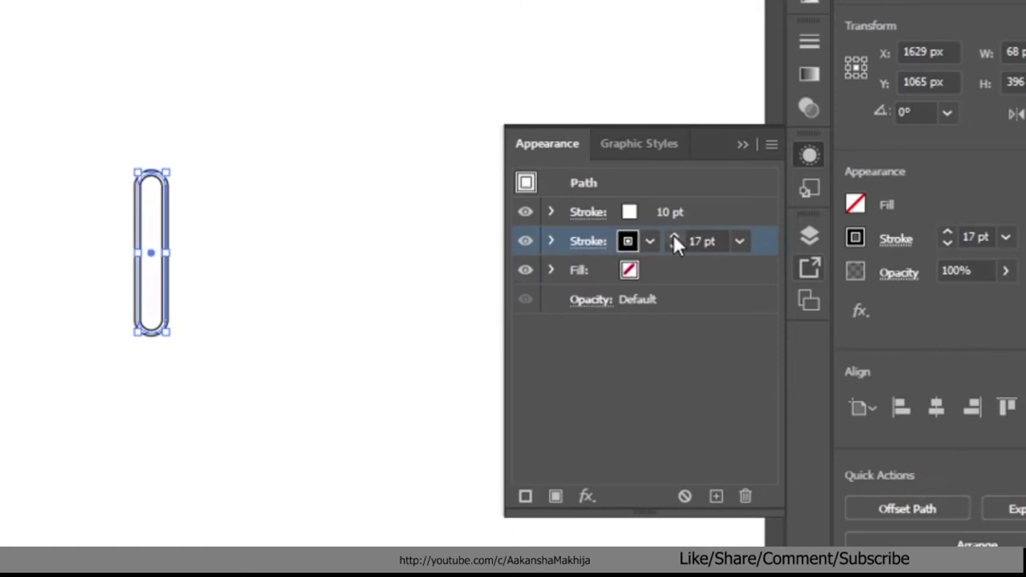
click(675, 238)
click(674, 236)
click(674, 247)
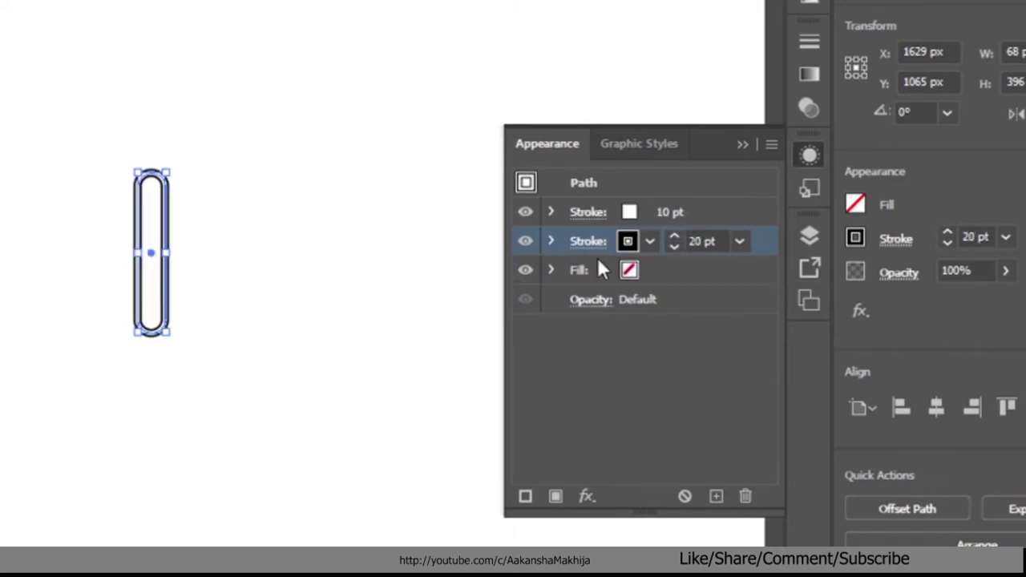
- Leave the bar with no fill and close the Appearance panel
click(633, 273)
click(646, 272)
click(647, 273)
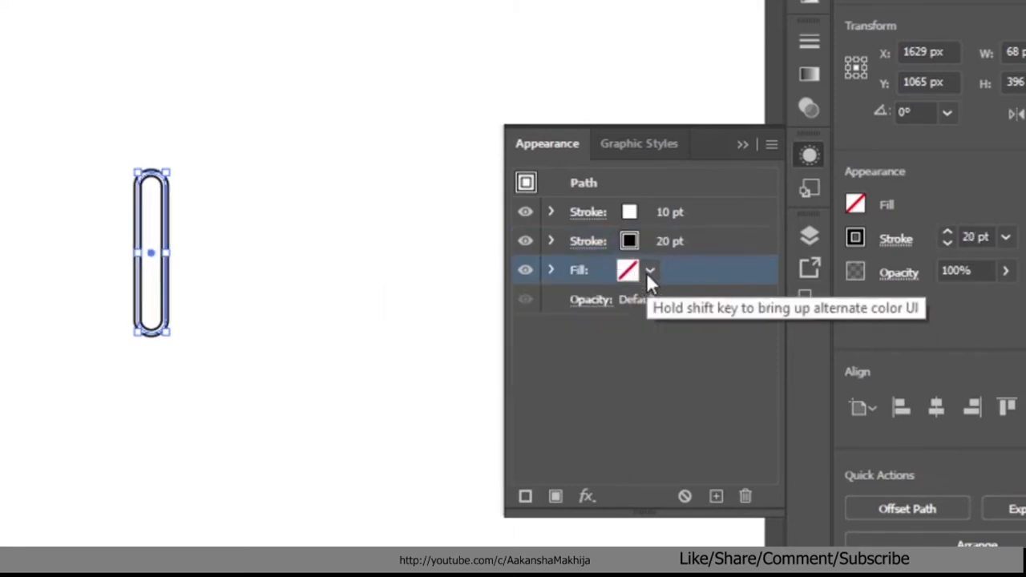
click(806, 155)
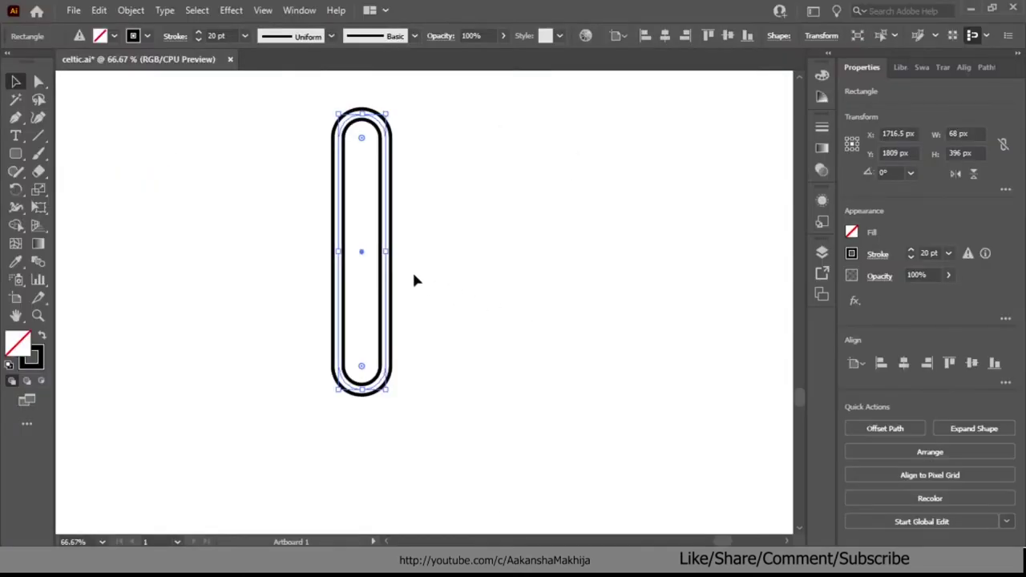
- Copy and paste the rounded bar, placing the copy beside the original, slightly lower
scroll(412, 270, down, 2)
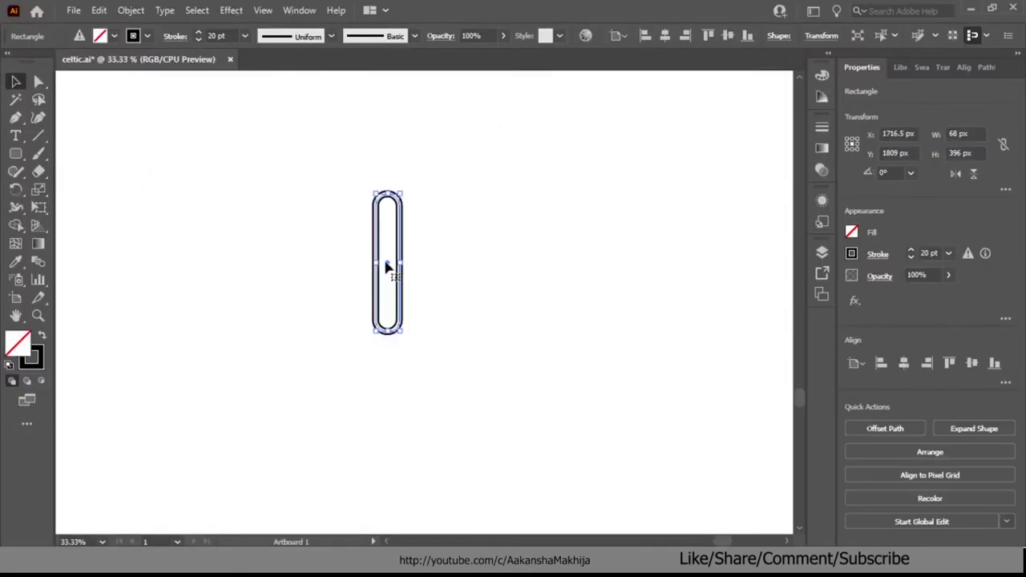
scroll(385, 263, up, 1)
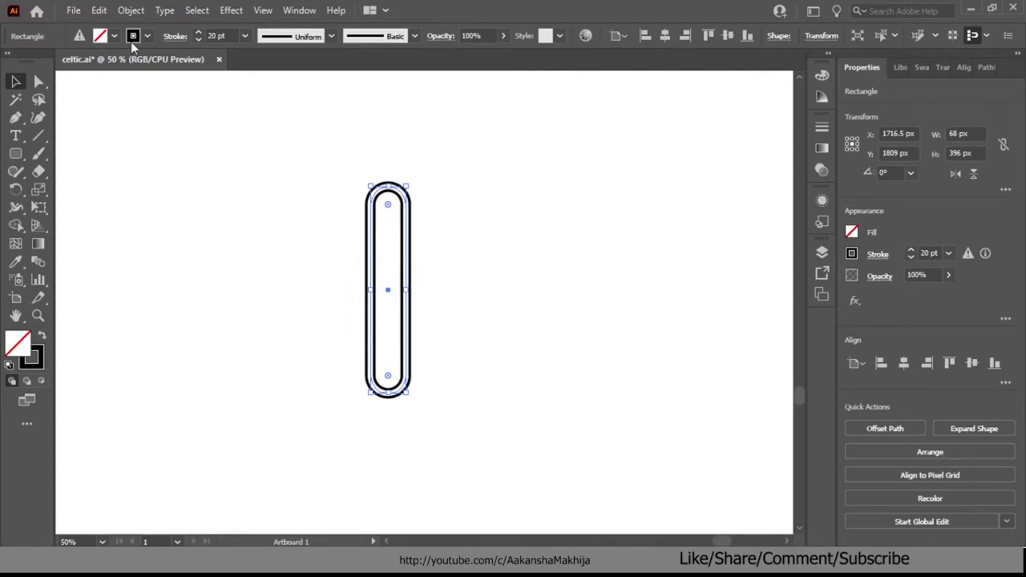
click(99, 11)
click(123, 83)
click(100, 11)
click(144, 99)
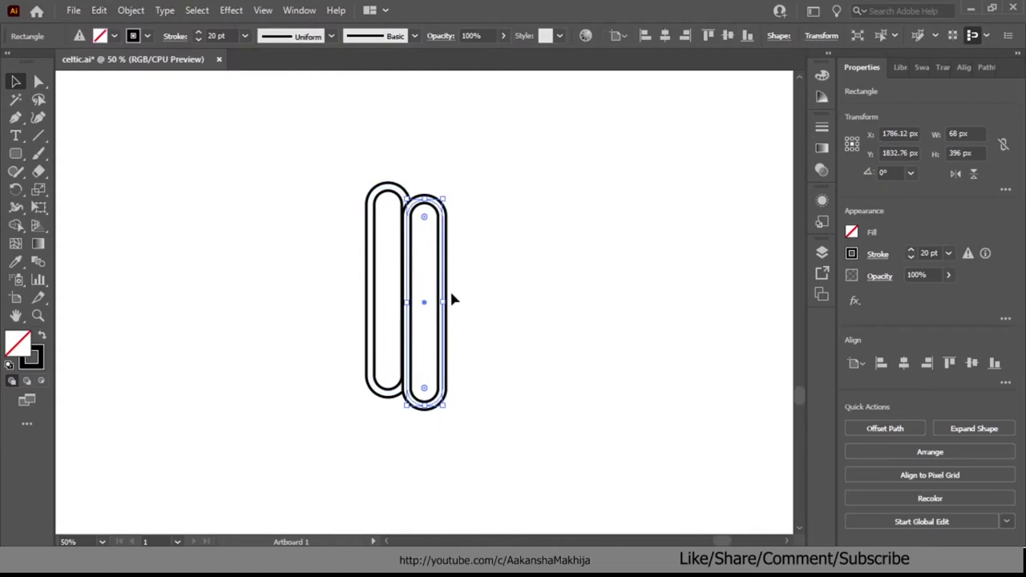
drag(427, 306, 461, 295)
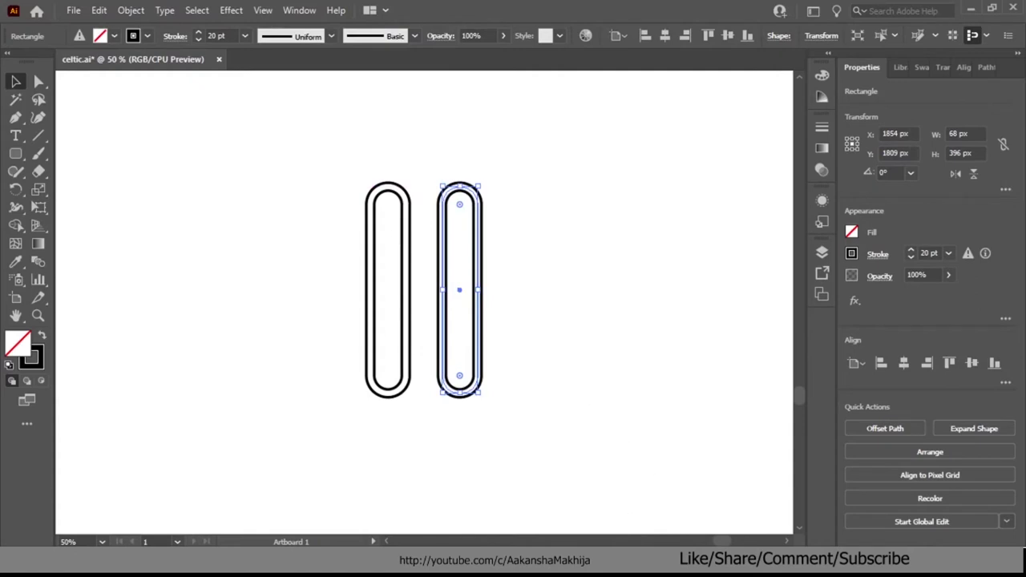
- Marquee-select both bars and group them
drag(344, 161, 508, 401)
right_click(441, 320)
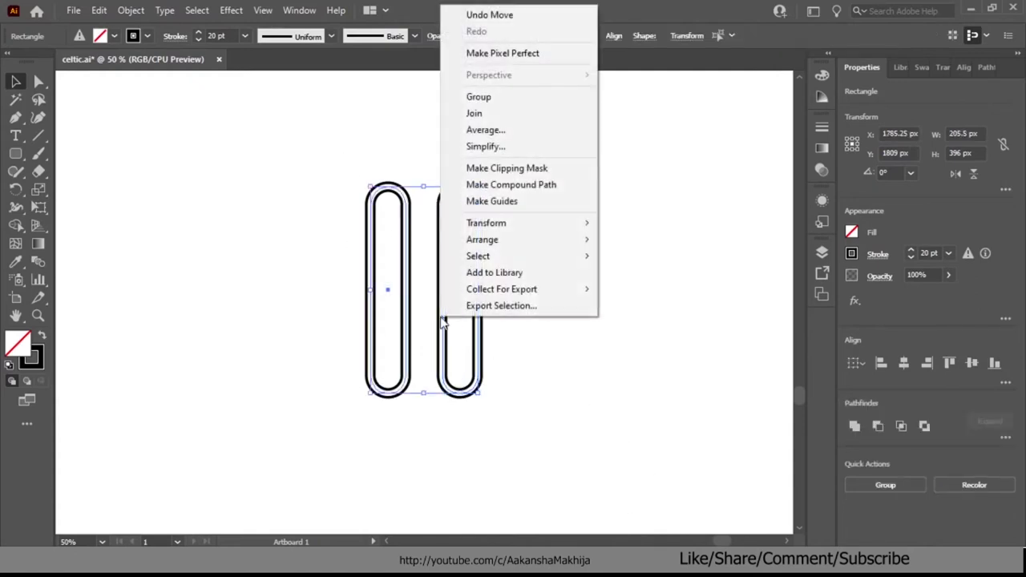
click(556, 96)
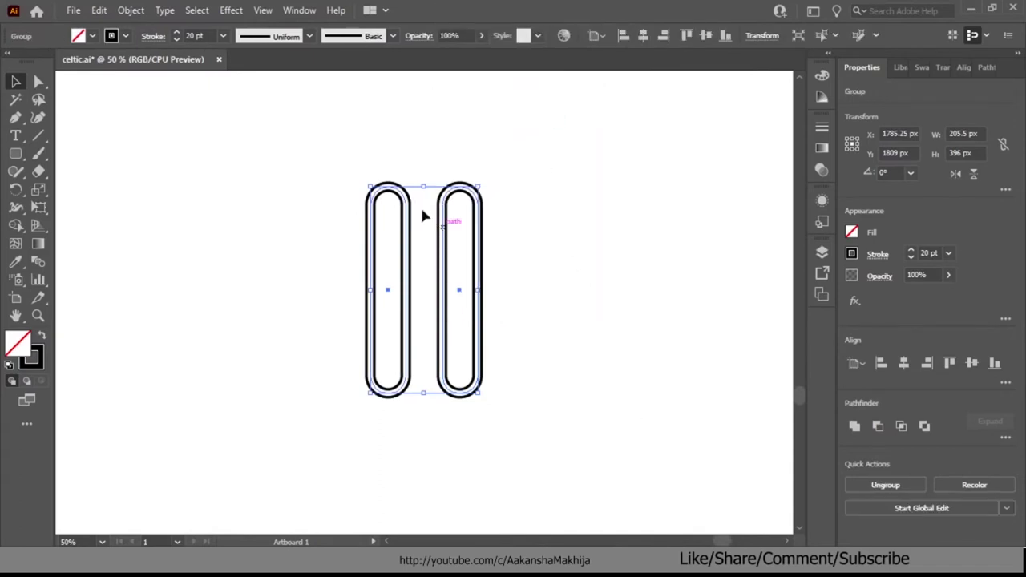
click(98, 9)
- Copy and paste the bar group, then rotate the pasted copy 90° with preview
click(128, 83)
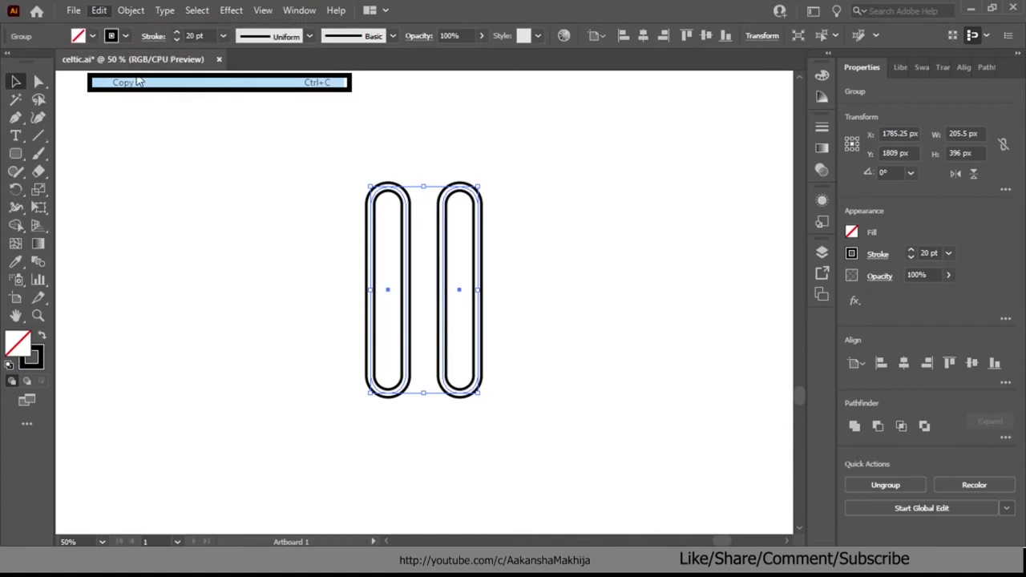
click(99, 10)
click(319, 99)
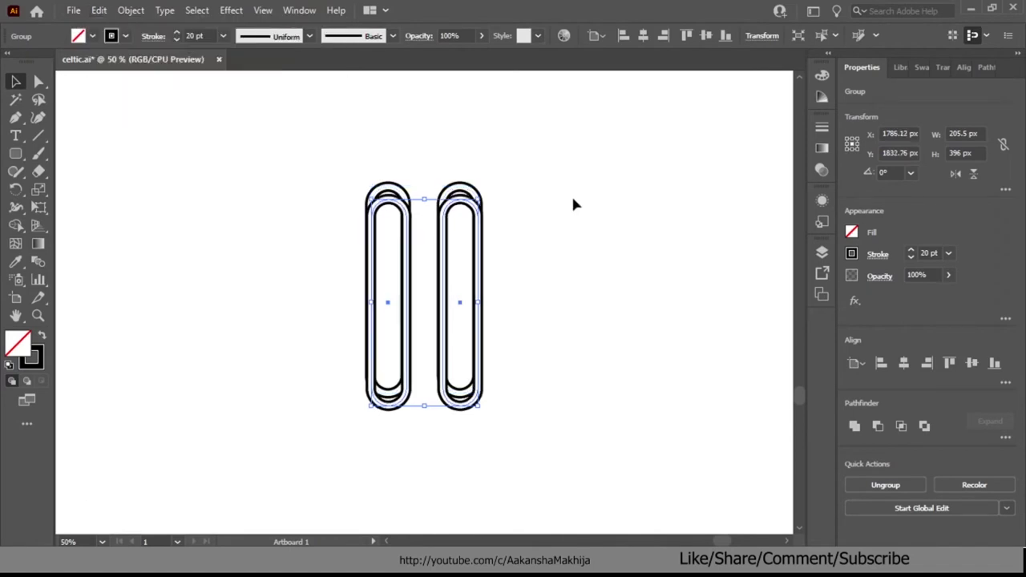
right_click(479, 211)
right_click(461, 210)
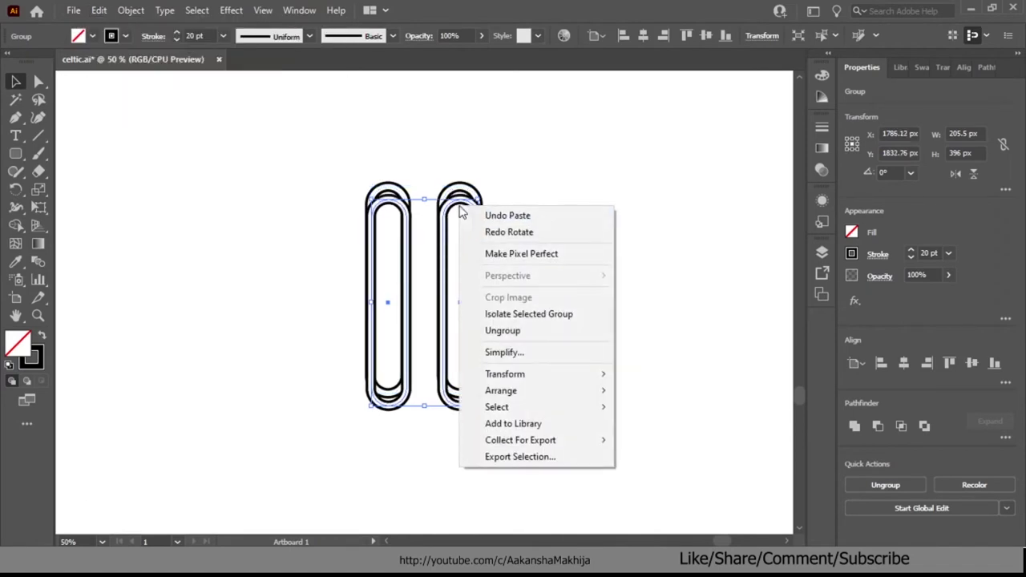
mouse_move(558, 374)
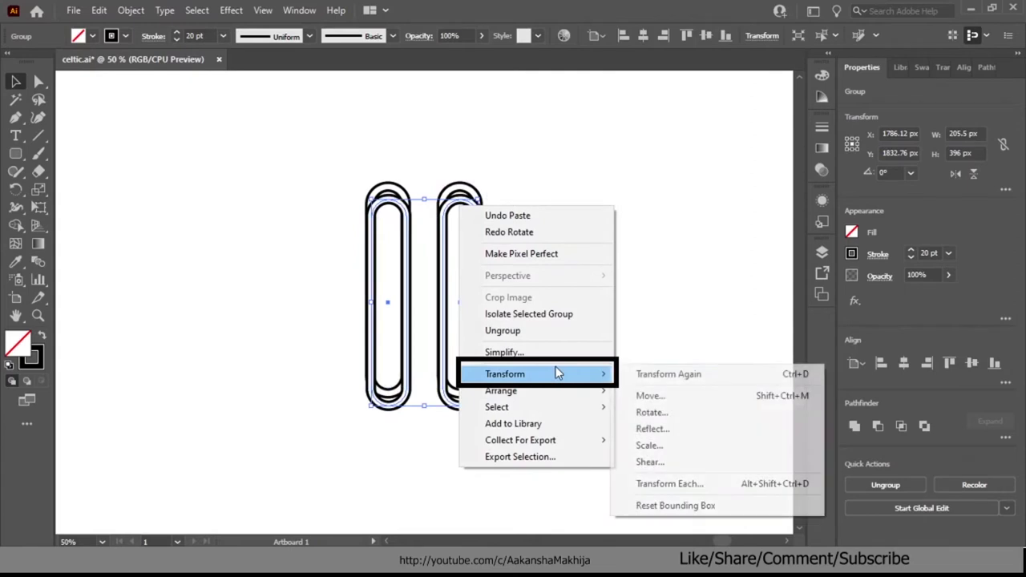
click(652, 412)
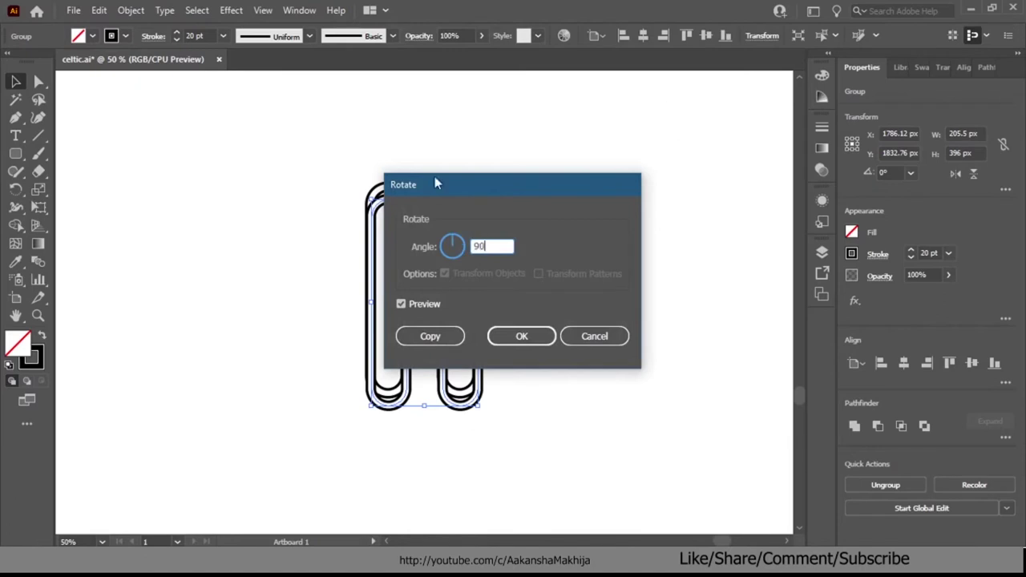
click(403, 305)
click(403, 305)
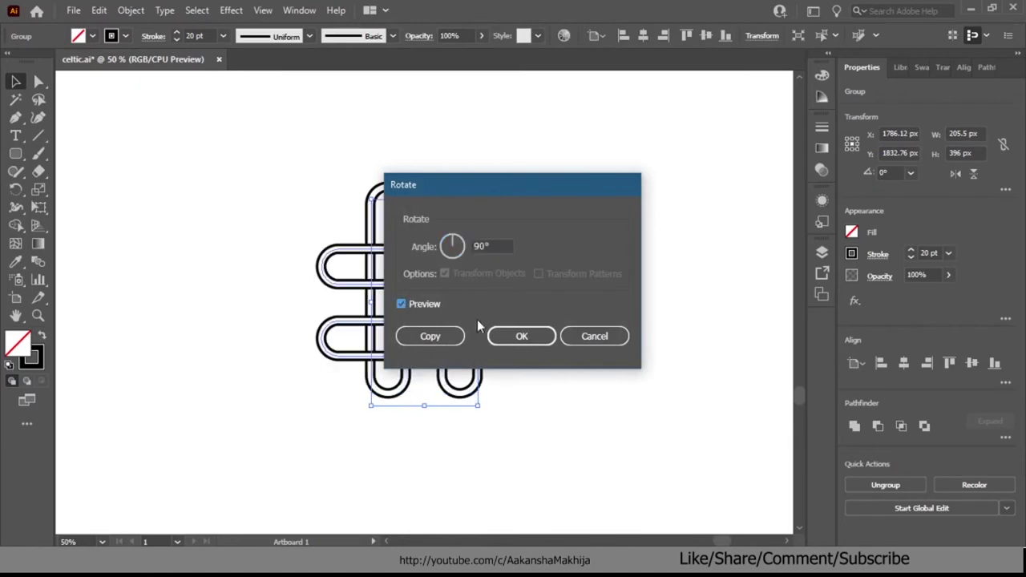
click(522, 336)
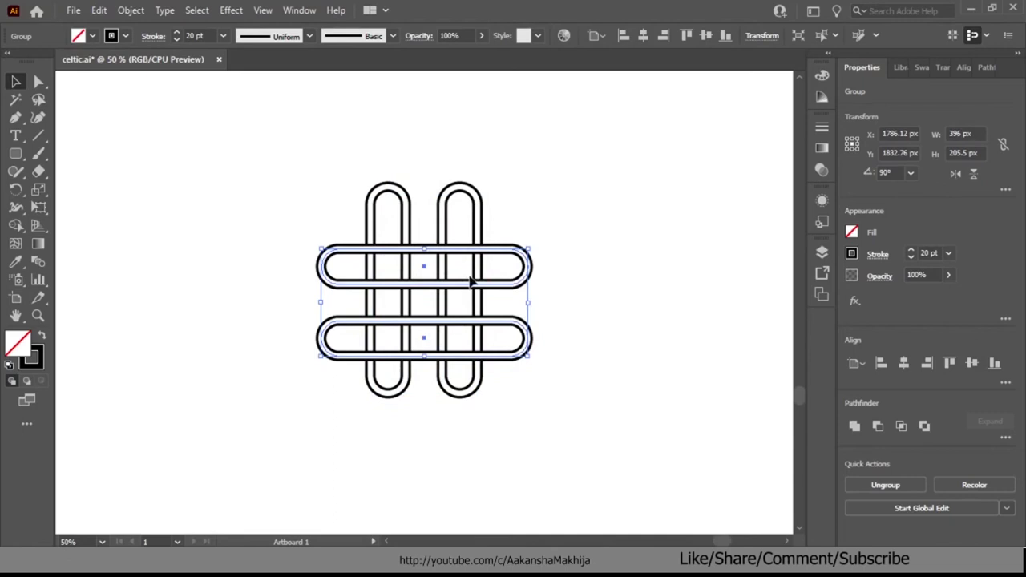
- Move the horizontal bars across the vertical pair, select all, and toggle Outline view
drag(490, 291, 506, 273)
drag(580, 288, 580, 288)
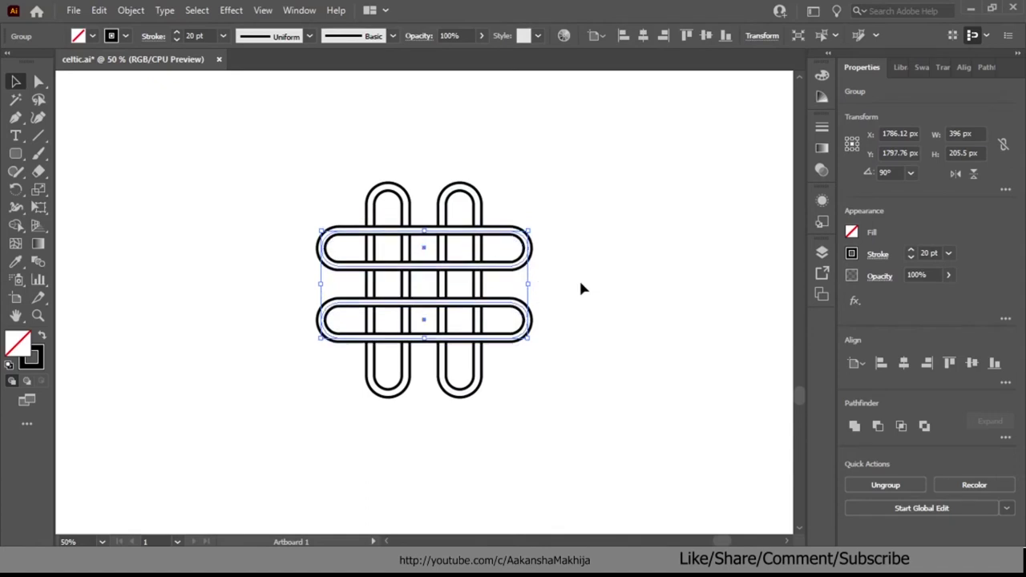
drag(318, 169, 560, 415)
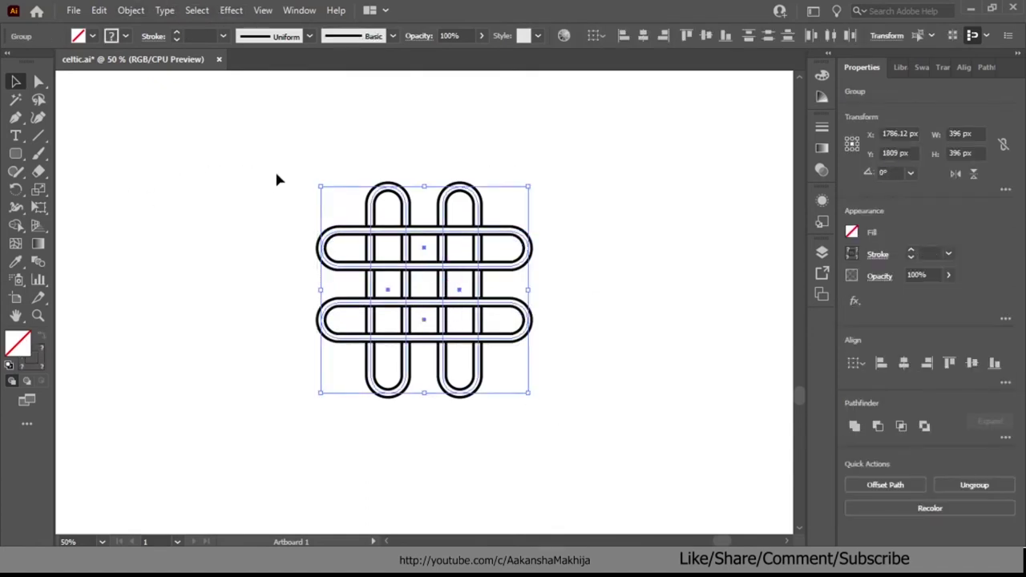
key(ctrl+y)
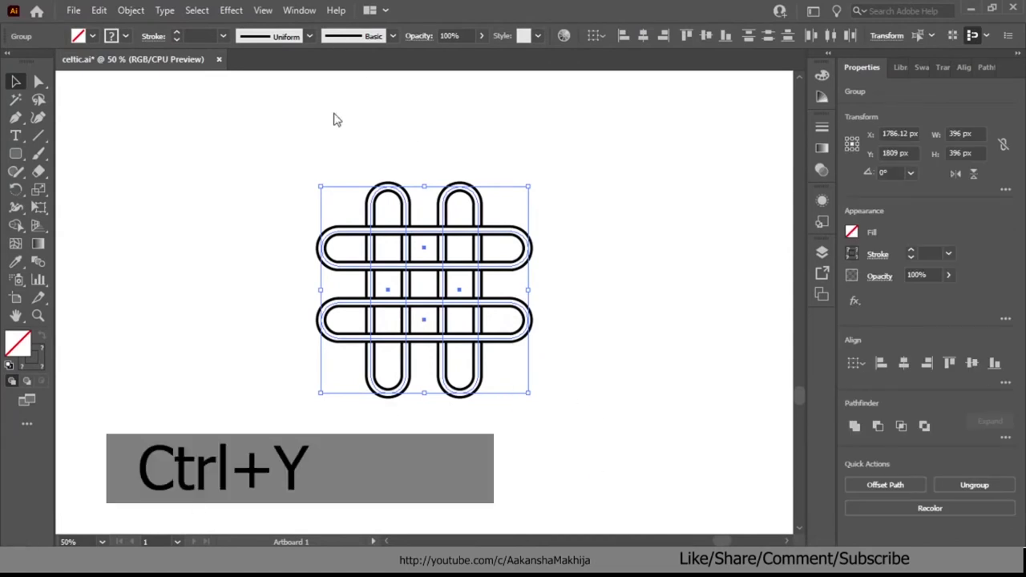
key(ctrl+y)
- Expand the lattice's fill and stroke into shapes and return to Preview mode
click(136, 10)
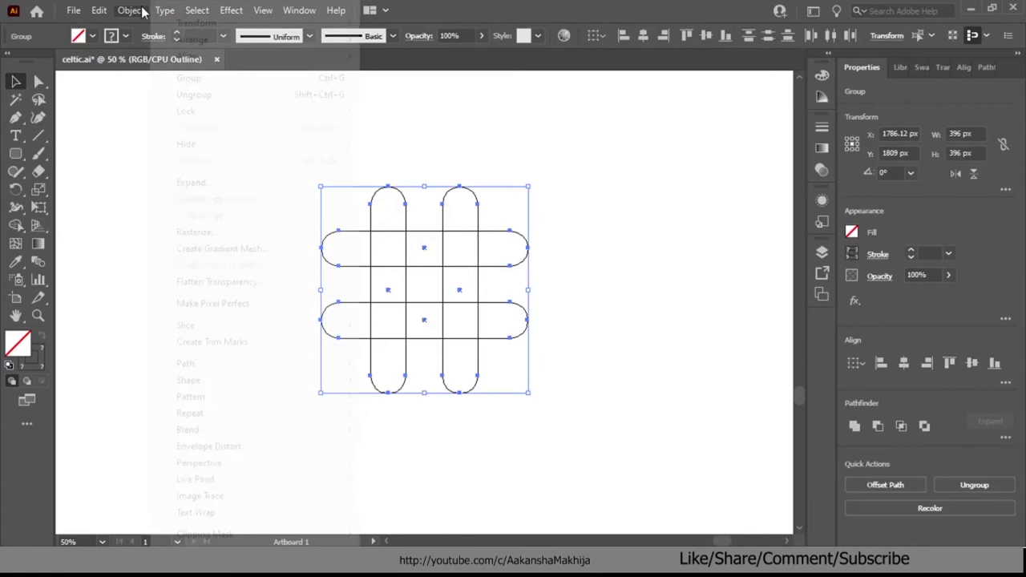
click(197, 179)
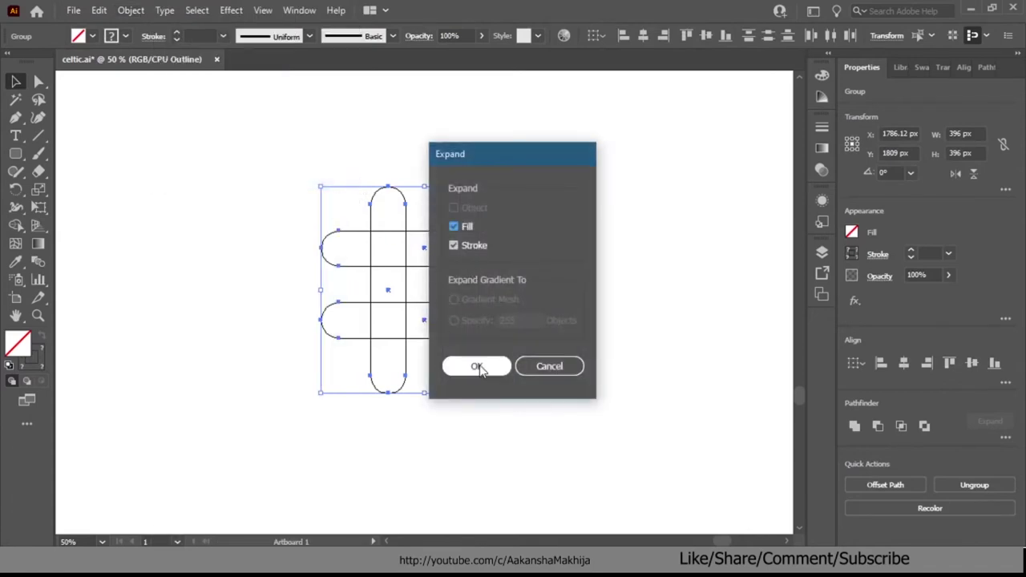
click(476, 365)
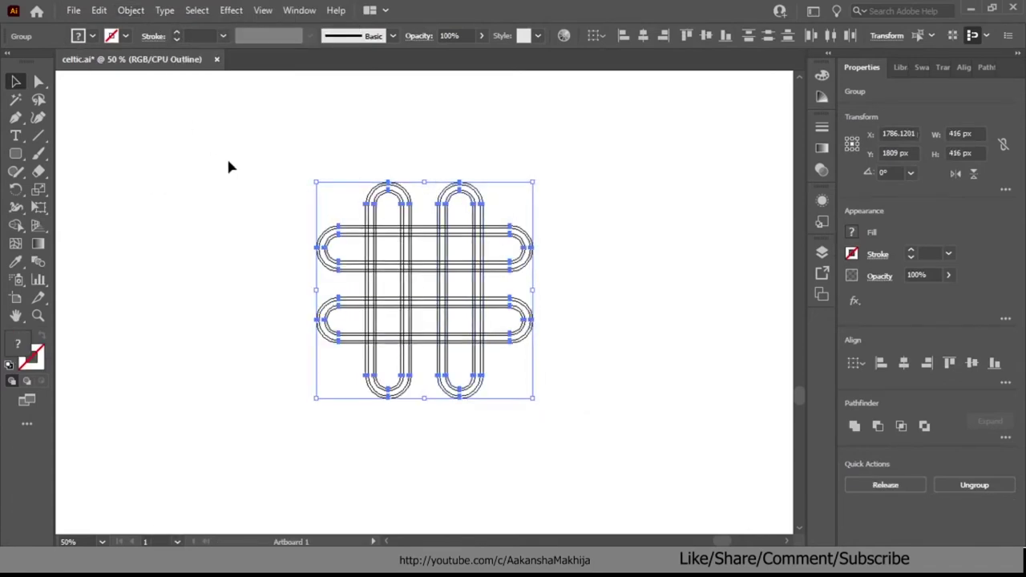
key(ctrl+y)
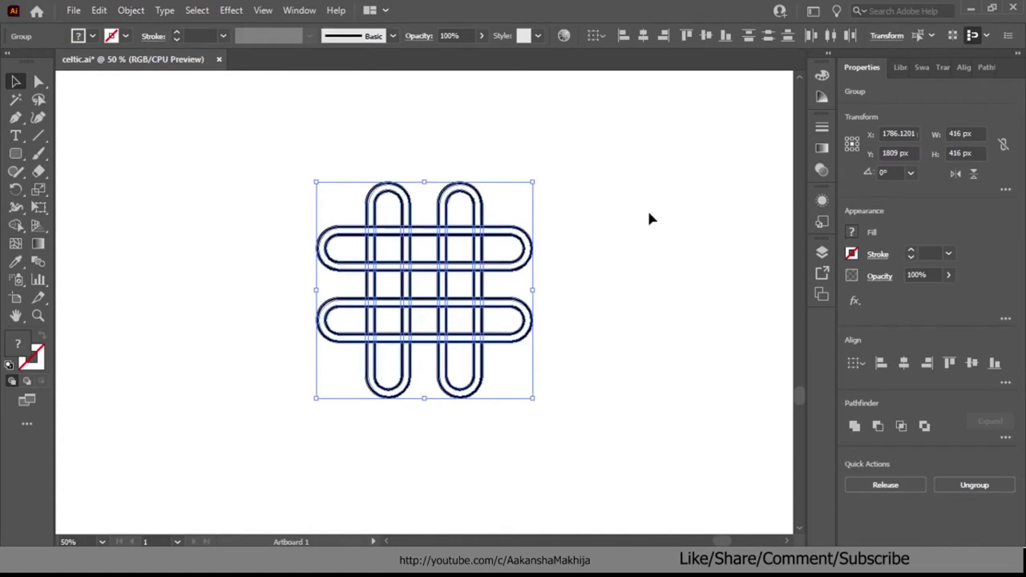
- Deselect the artwork and set the fill colour to white
click(650, 218)
click(92, 36)
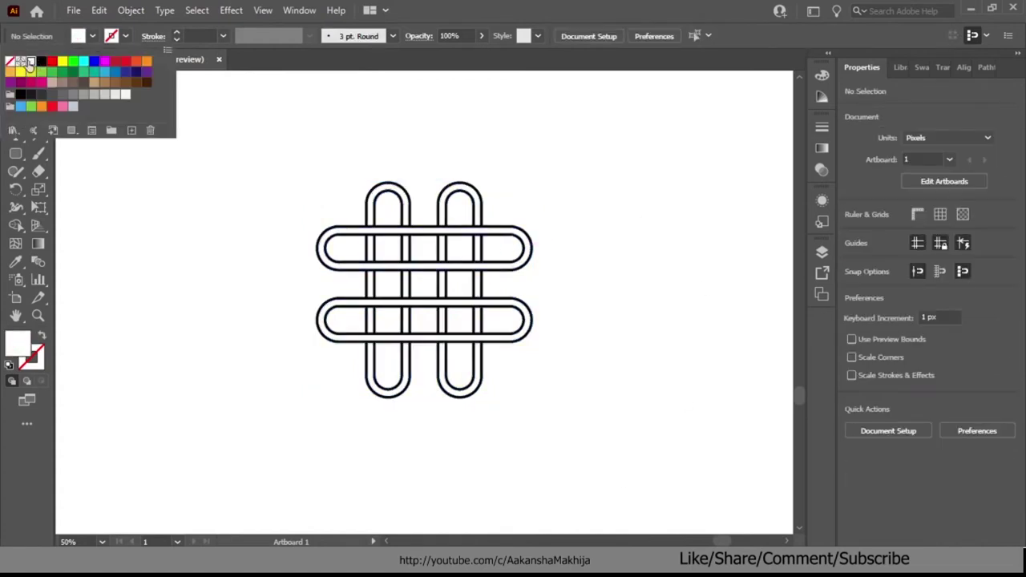
click(11, 62)
click(92, 40)
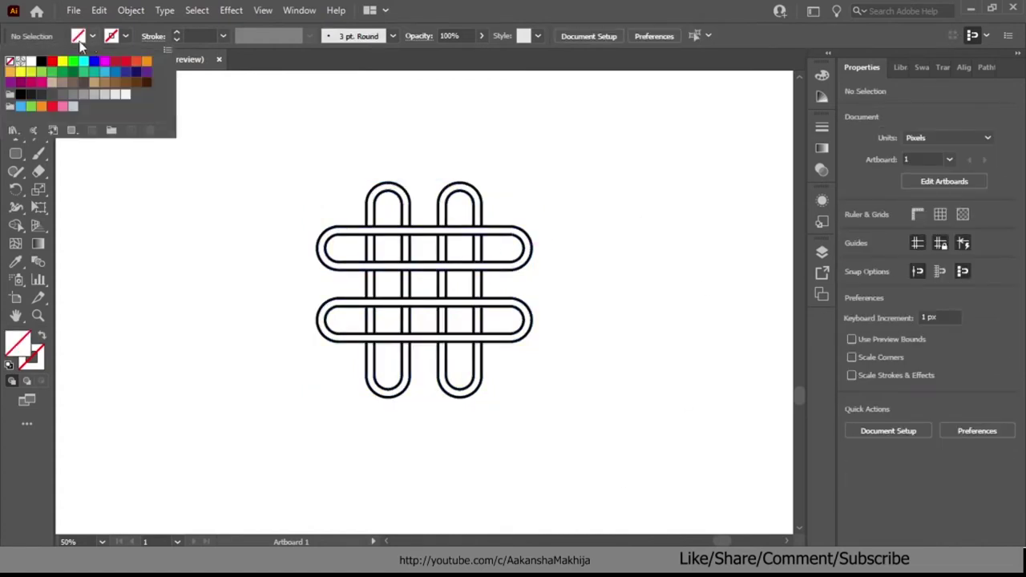
click(30, 61)
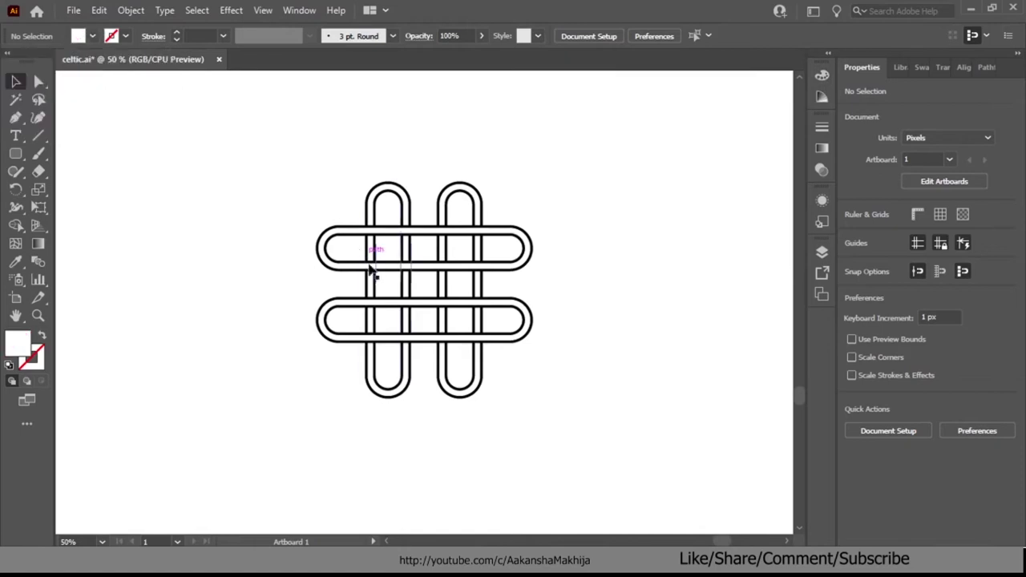
scroll(415, 257, up, 2)
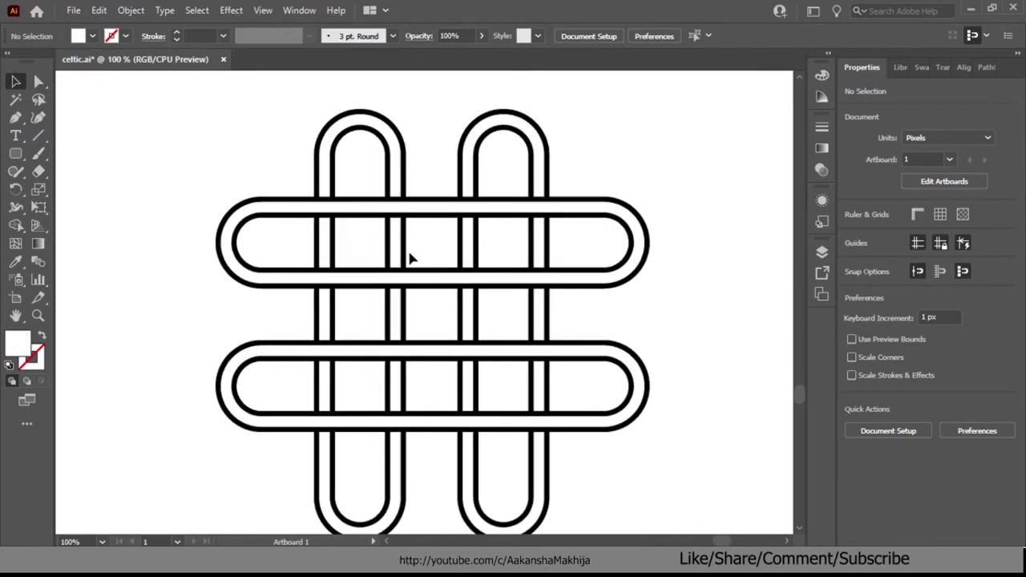
scroll(341, 265, down, 1)
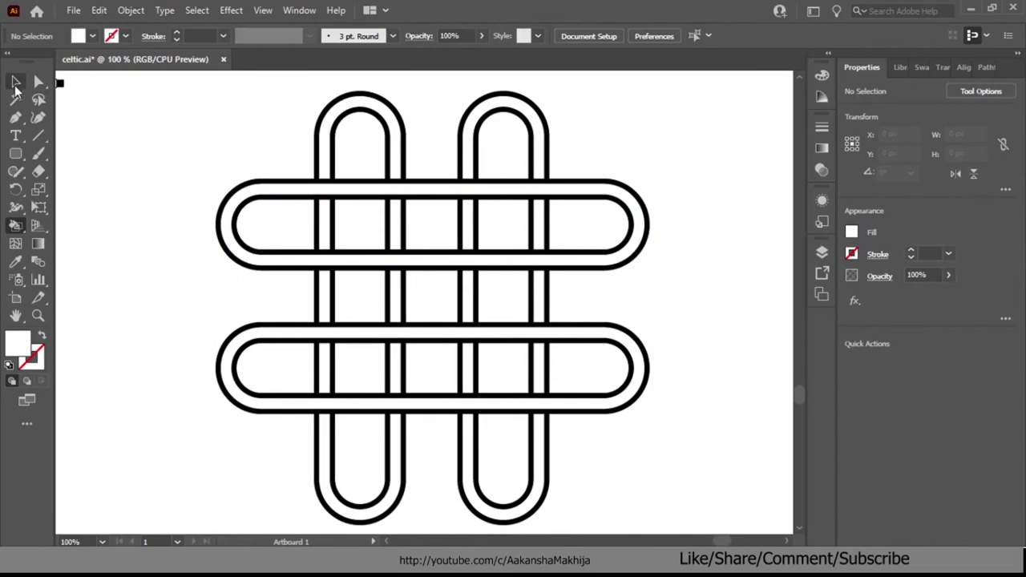
- Select the whole knot group and switch to the Live Paint Bucket
drag(251, 145, 559, 431)
drag(15, 225, 52, 245)
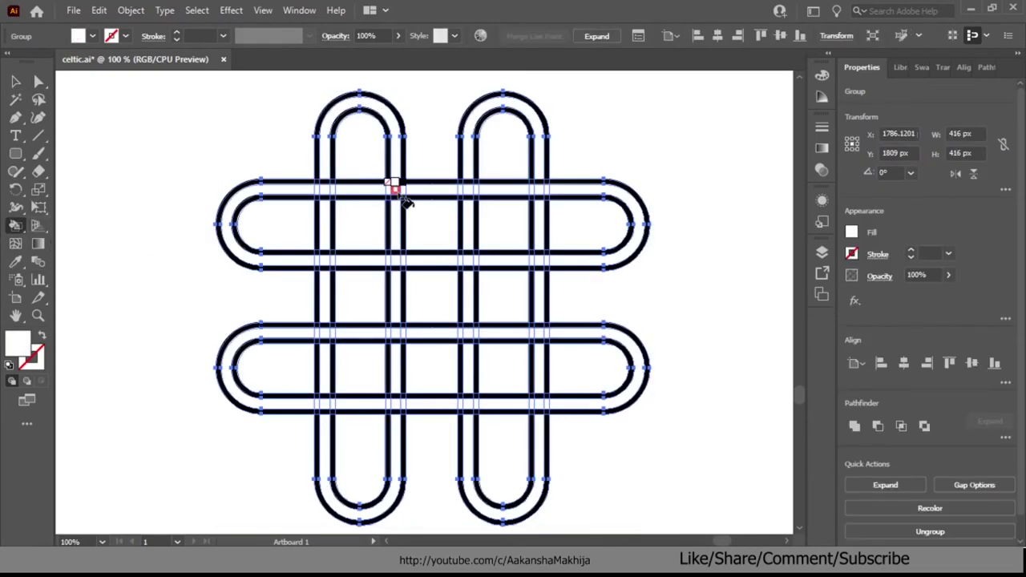
alt+scroll(405, 200, up, 1)
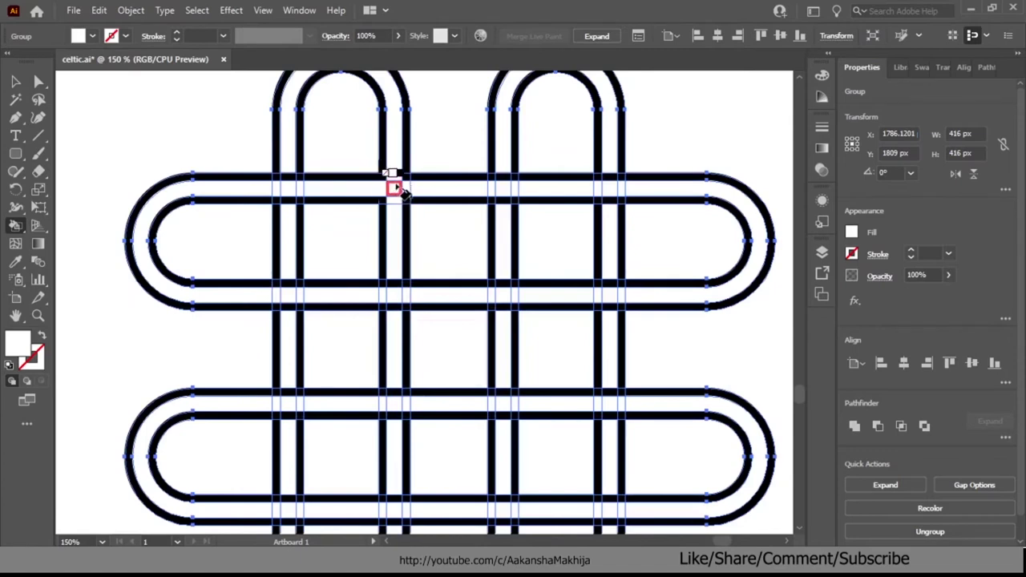
- Paint the upper band's crossing faces and edges white, plus the U strand and its crossing
click(396, 189)
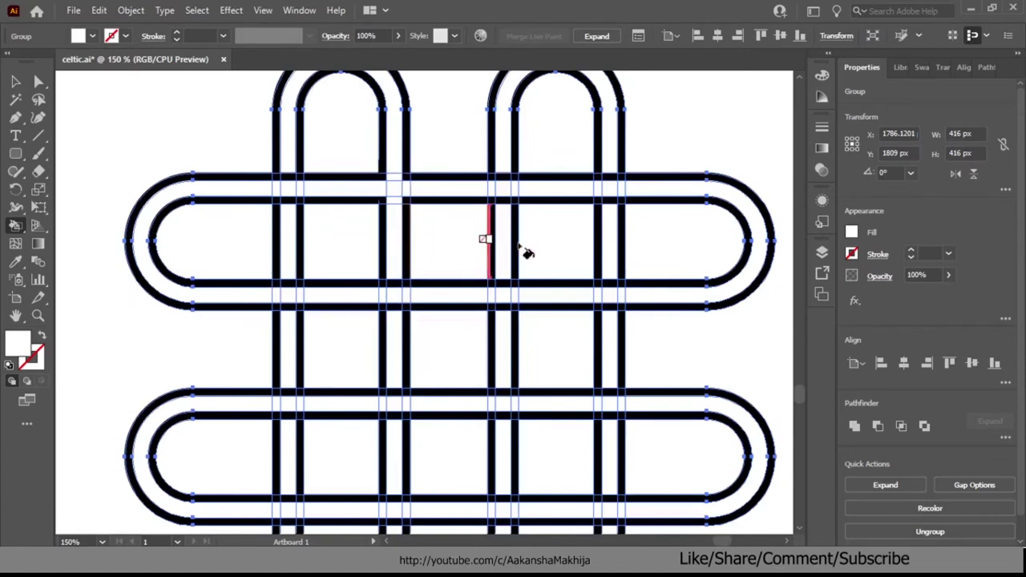
click(290, 298)
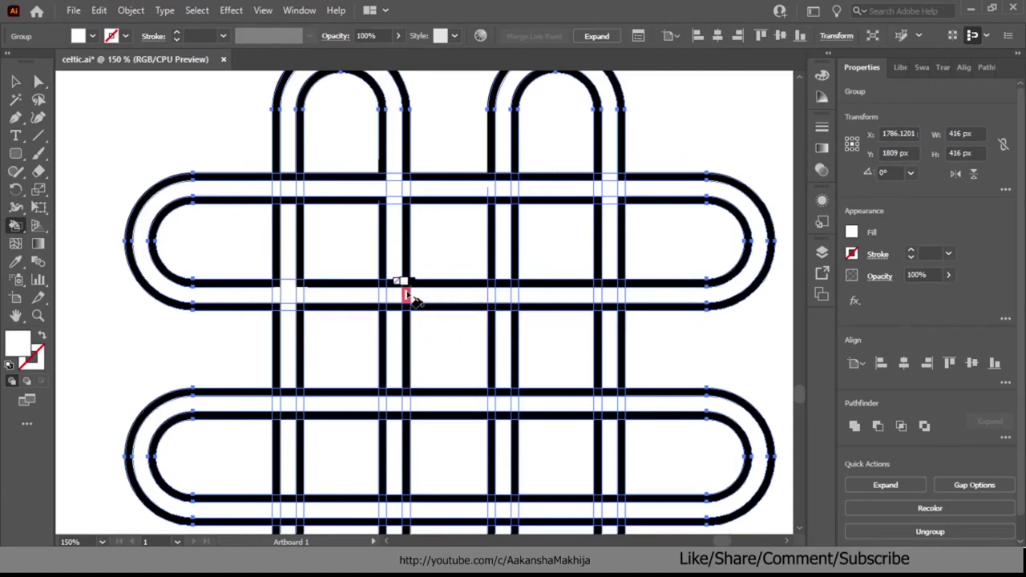
click(503, 290)
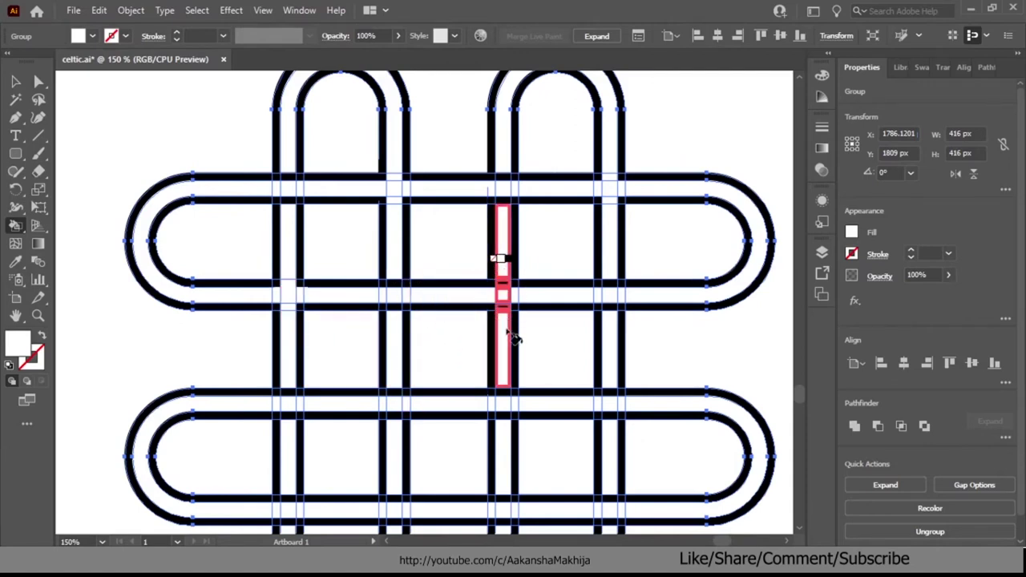
scroll(453, 433, down, 1)
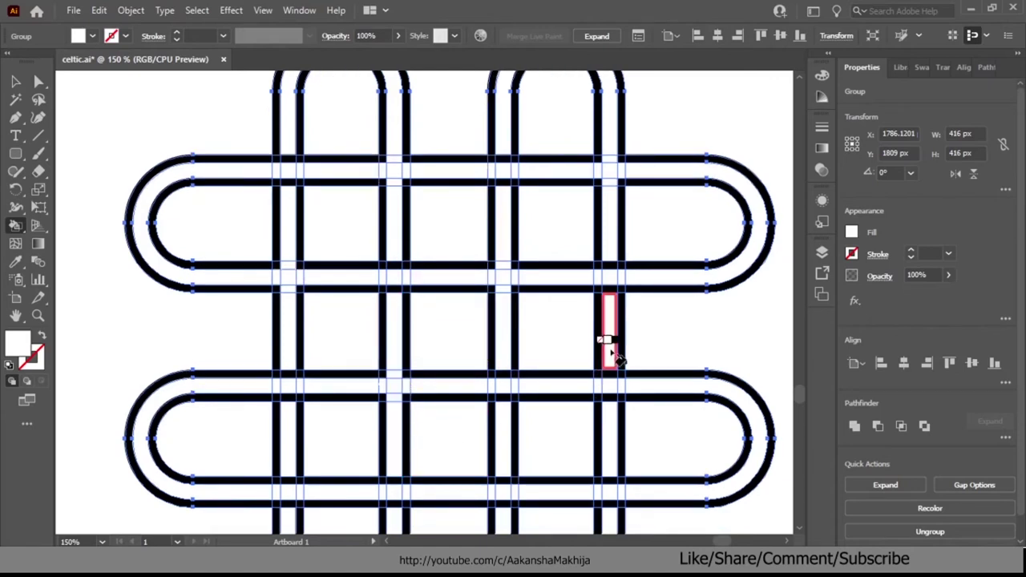
scroll(353, 469, down, 2)
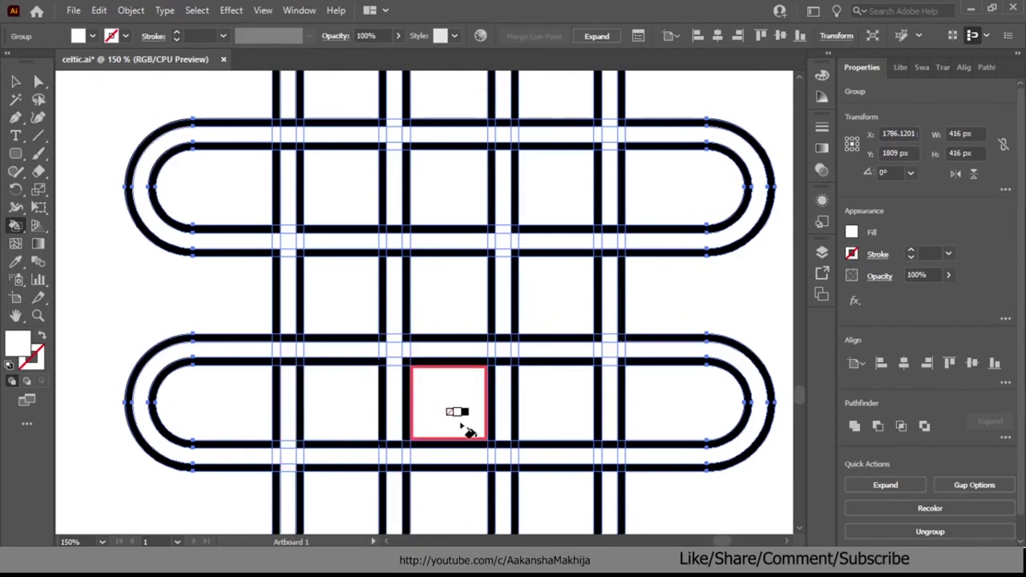
scroll(498, 421, down, 5)
drag(499, 340, 503, 393)
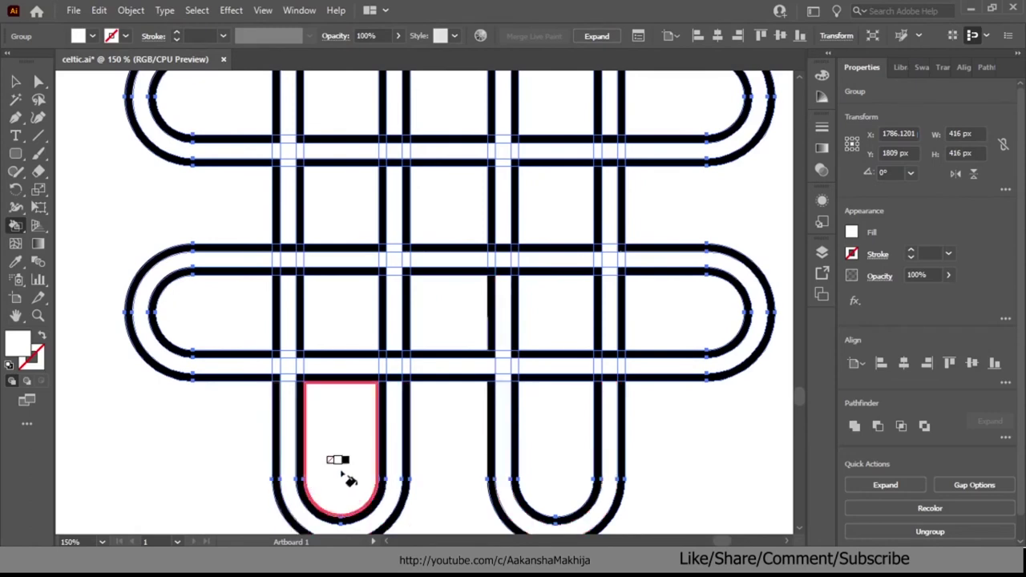
- Deselect the knot, zoom to 100%, and set the fill colour to black
click(15, 81)
click(116, 165)
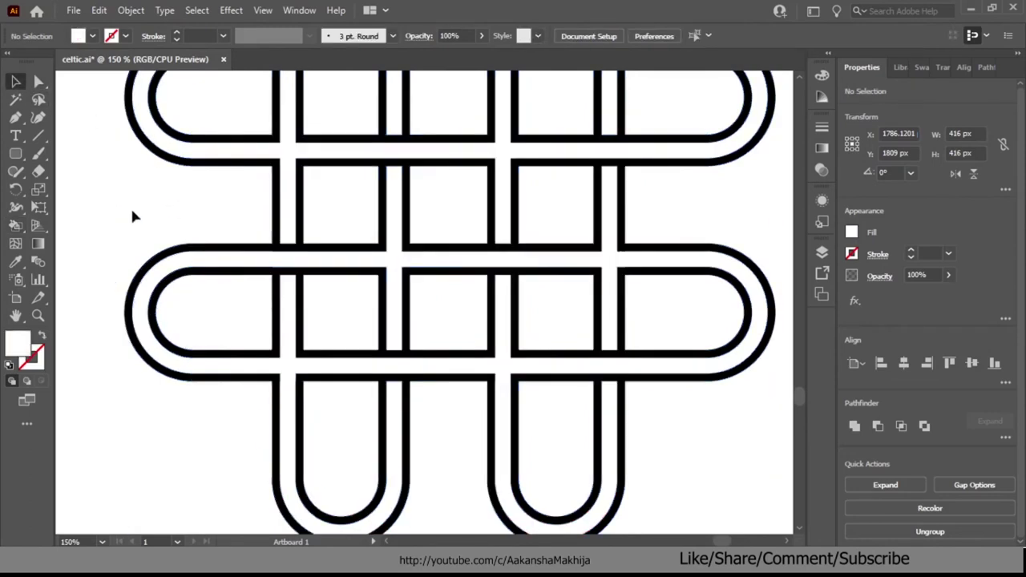
key(ctrl+1)
scroll(176, 125, up, 1)
click(93, 36)
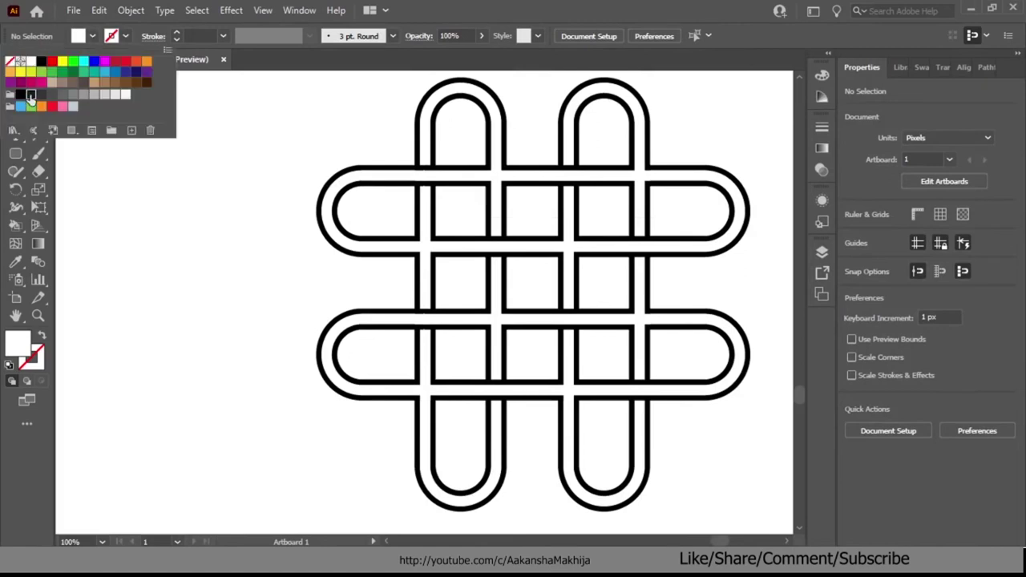
click(41, 61)
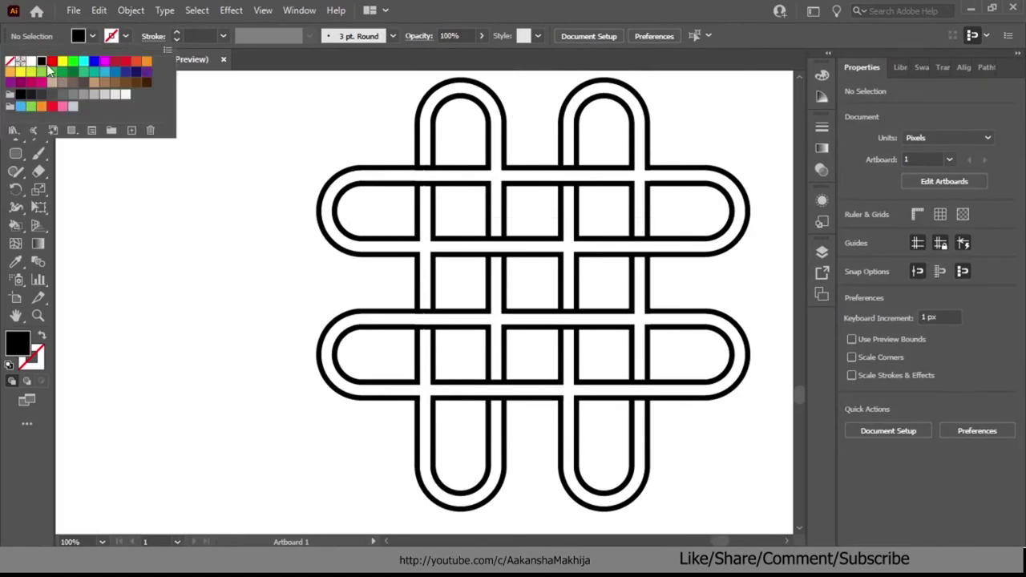
click(91, 37)
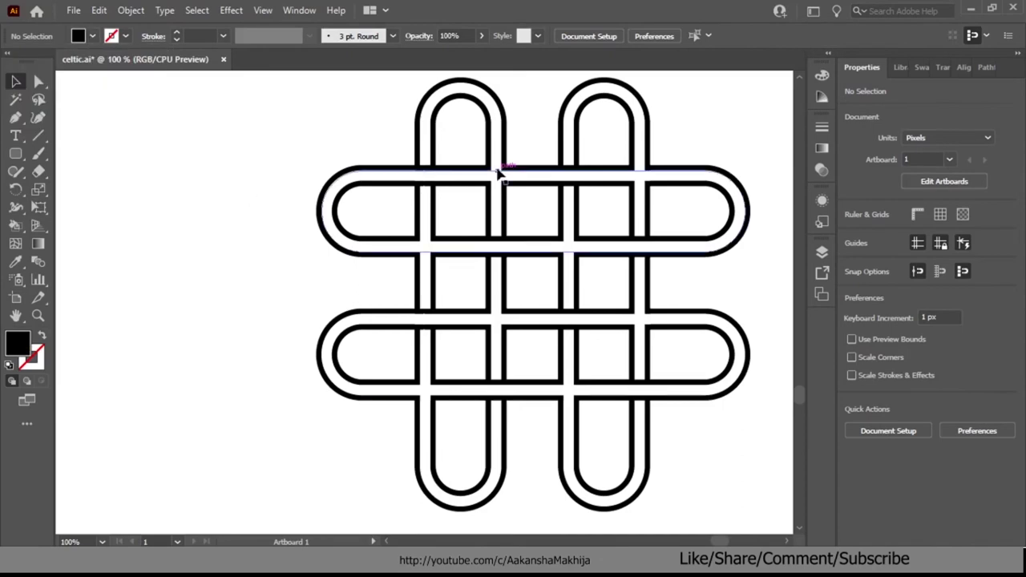
- Live-paint the remaining crossings on the knot group, then reselect the entire knot
click(329, 339)
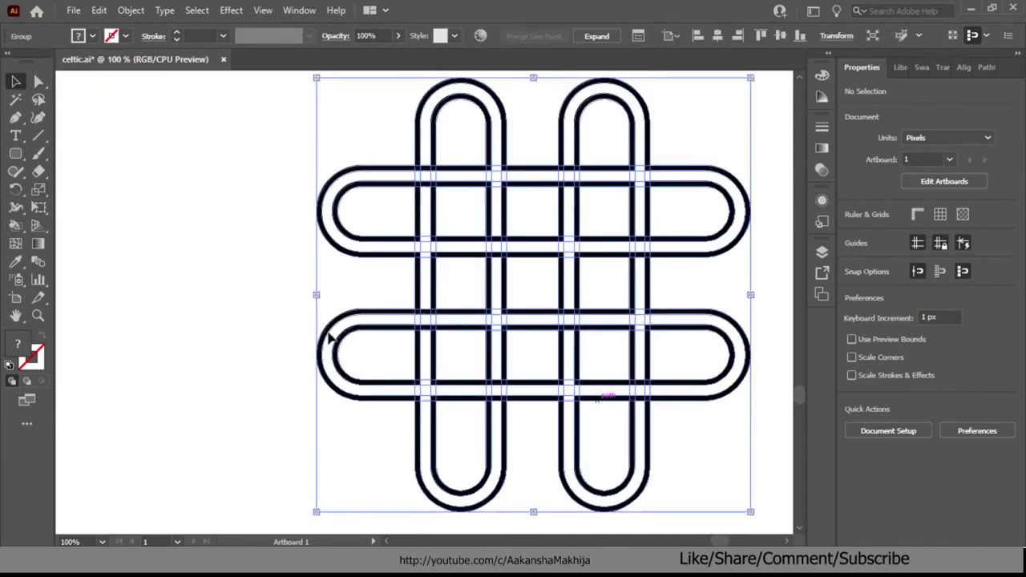
click(16, 225)
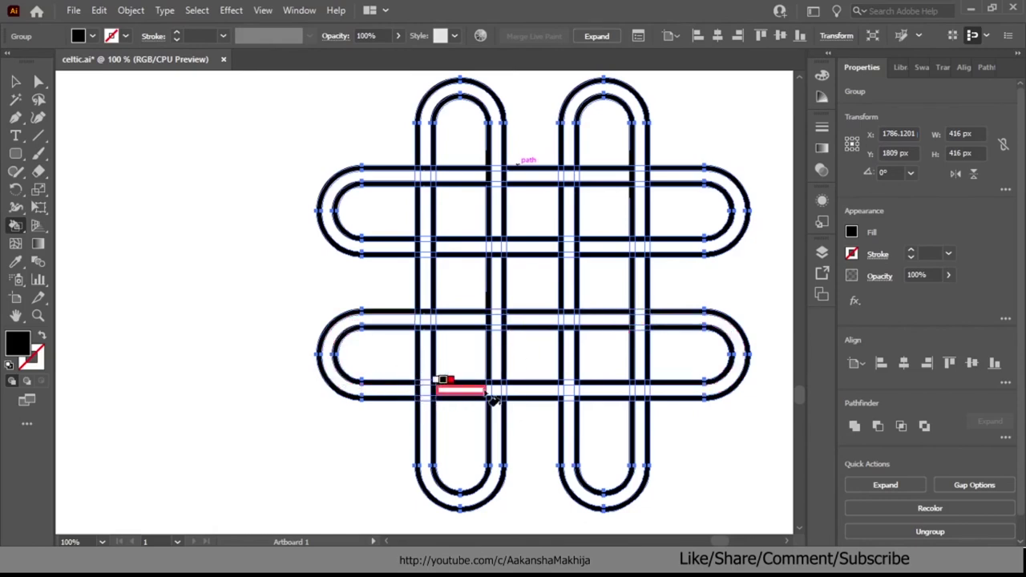
click(15, 81)
click(184, 261)
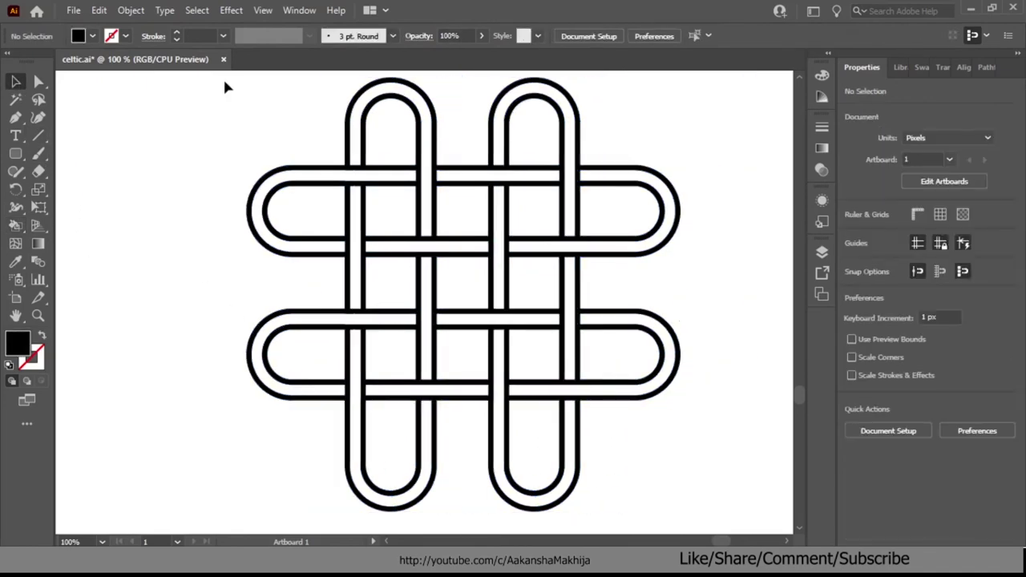
drag(226, 86, 698, 463)
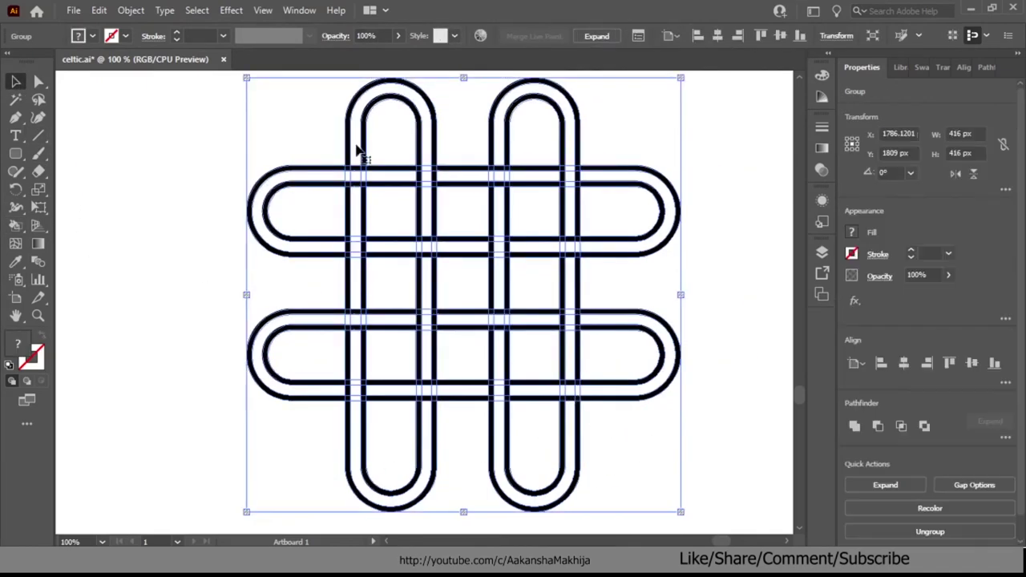
- Expand the Live Paint knot into paths, reselect it, and right-click it
click(598, 37)
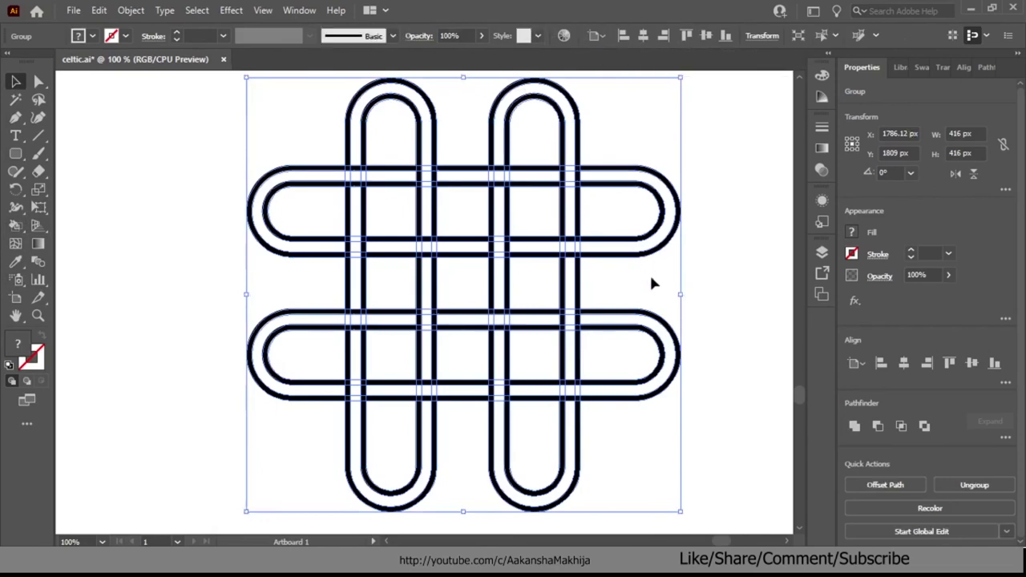
click(713, 275)
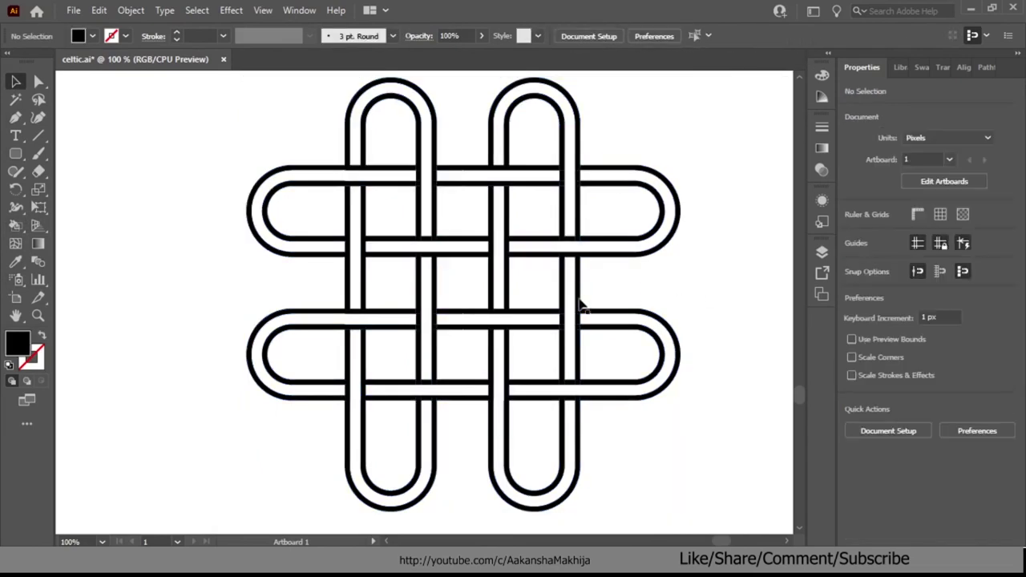
drag(274, 104, 667, 437)
right_click(520, 362)
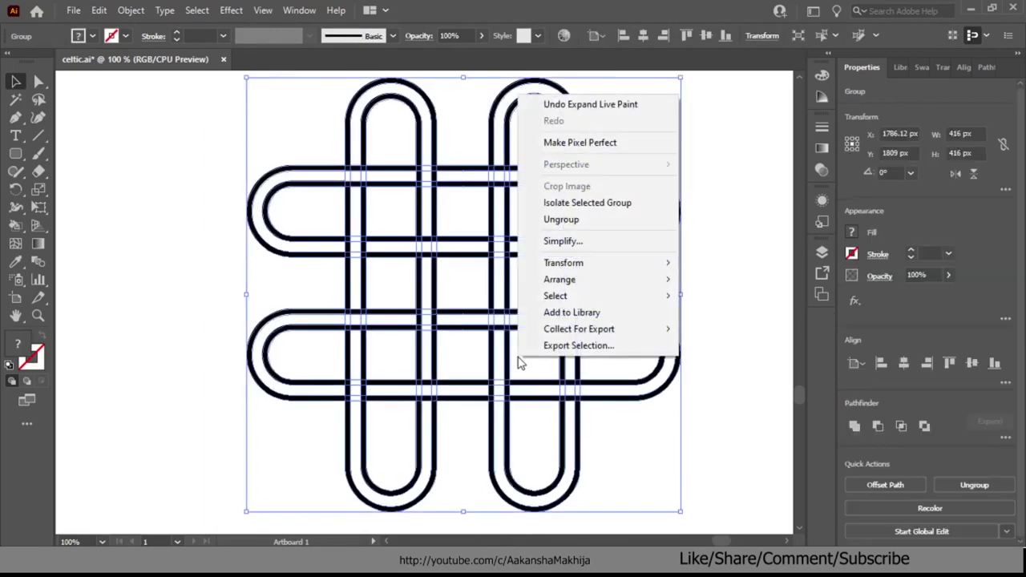
- Rotate the whole knot 45° through the Rotate dialog with preview, then reselect it
mouse_move(681, 268)
click(716, 301)
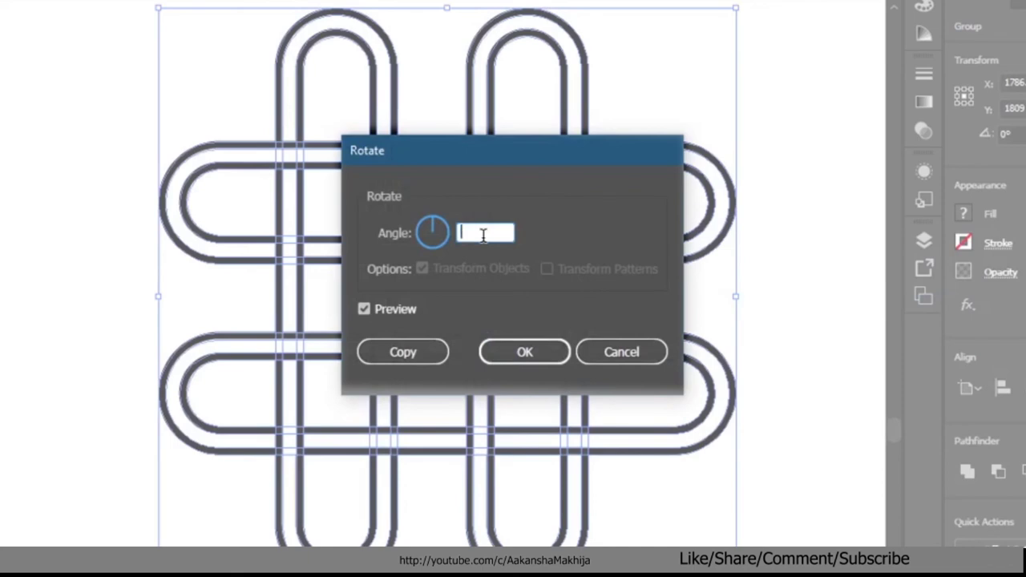
text(45)
key(Tab)
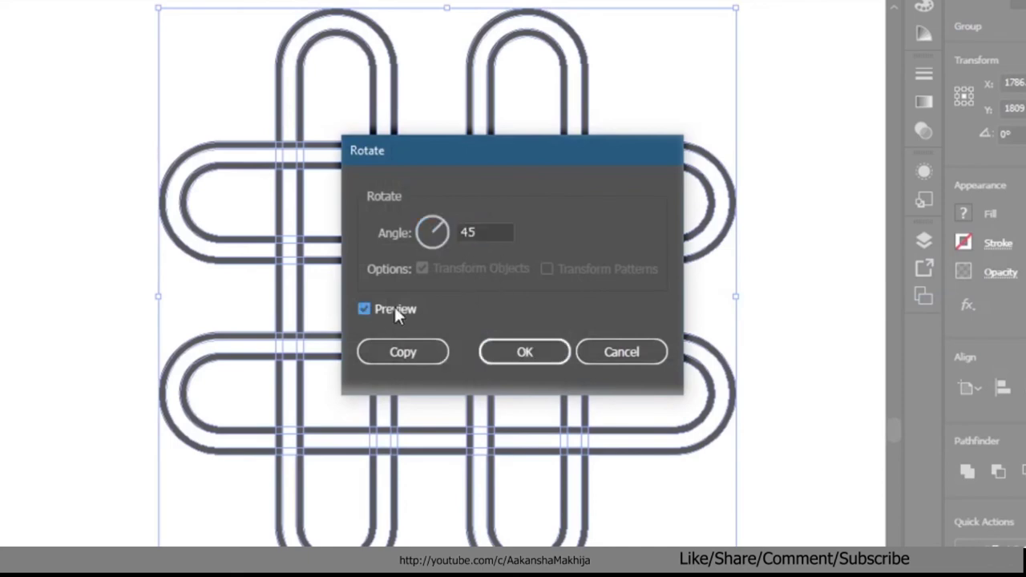
click(365, 309)
click(365, 309)
click(552, 361)
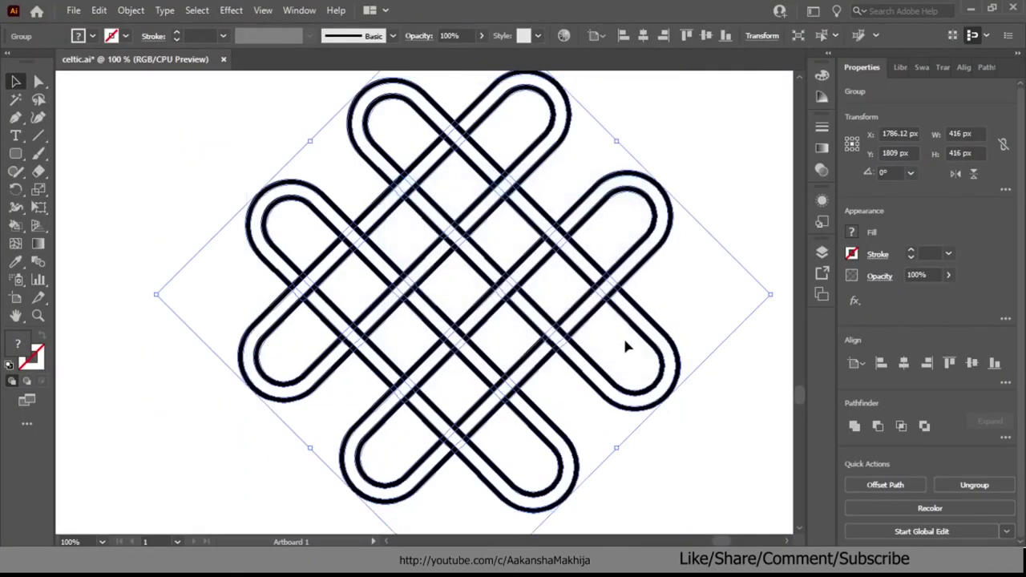
click(718, 312)
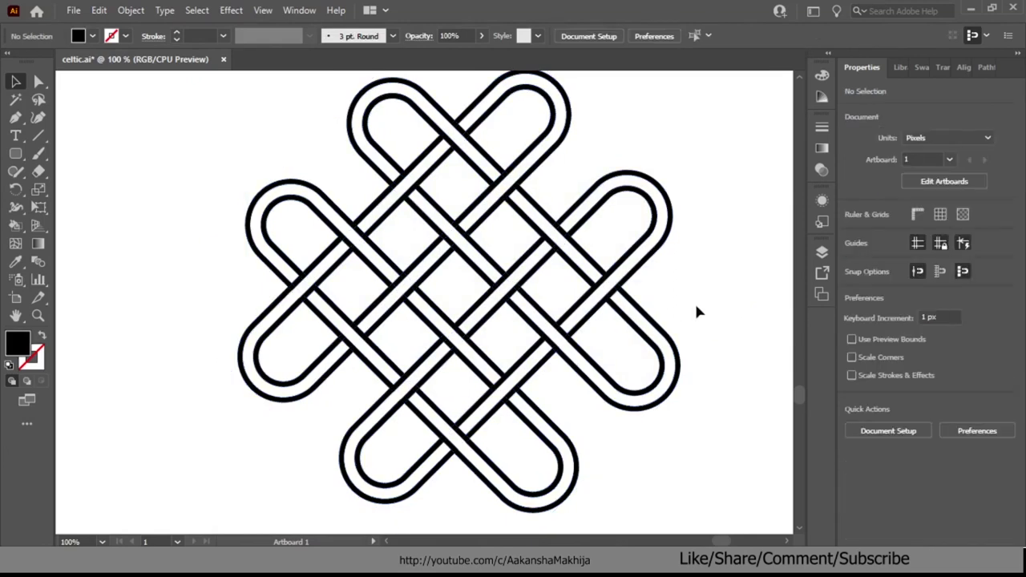
click(674, 287)
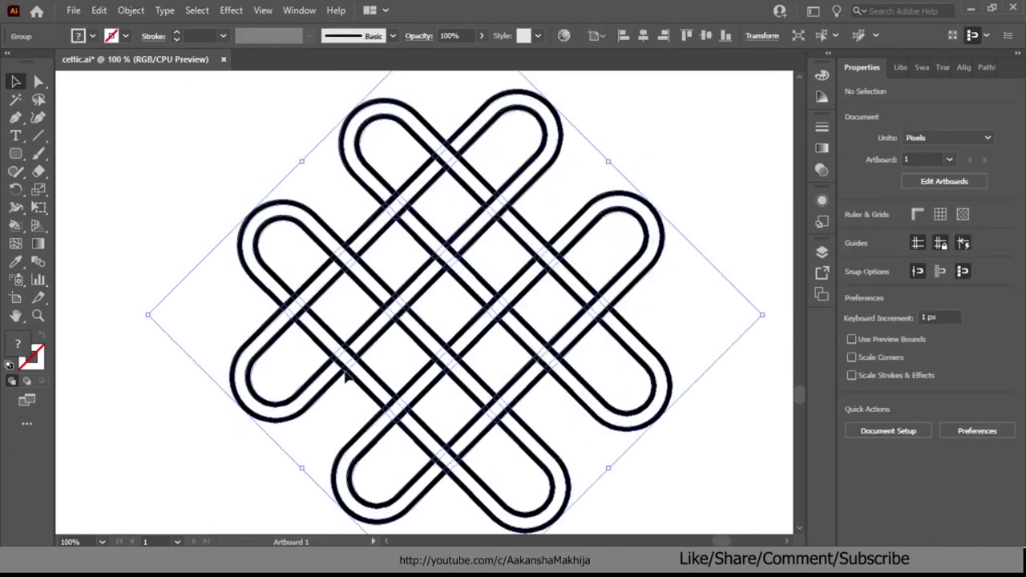
- Fill the top, upper-left, top-right and lower-left loops and first diagonal diamond faces black
click(17, 224)
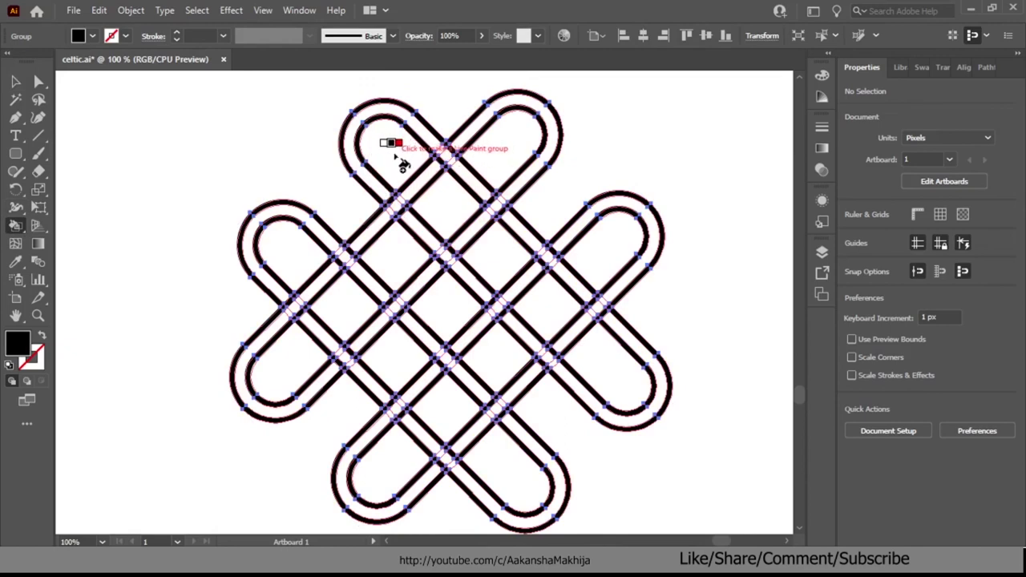
click(397, 160)
click(303, 247)
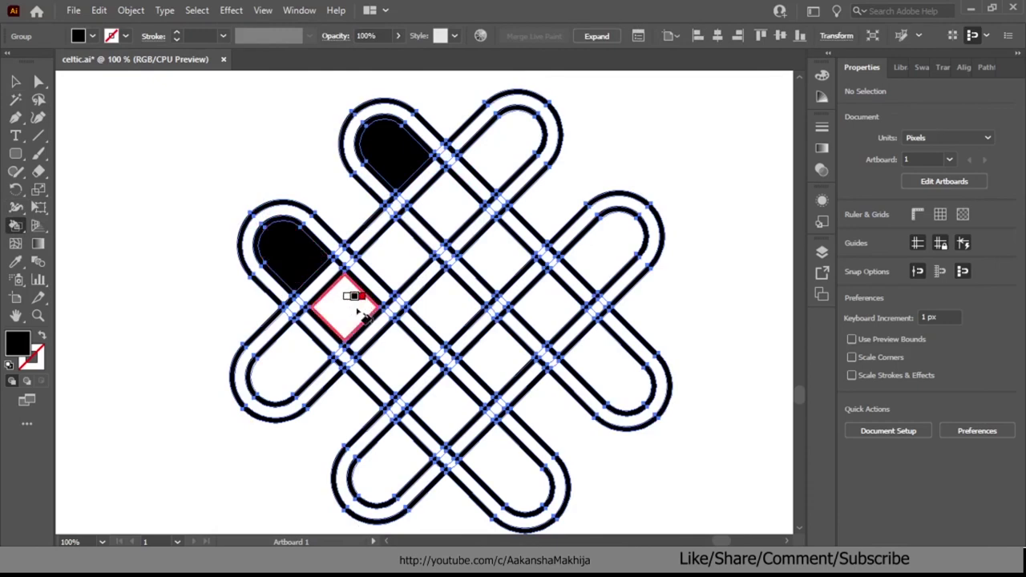
click(359, 313)
click(397, 255)
click(447, 206)
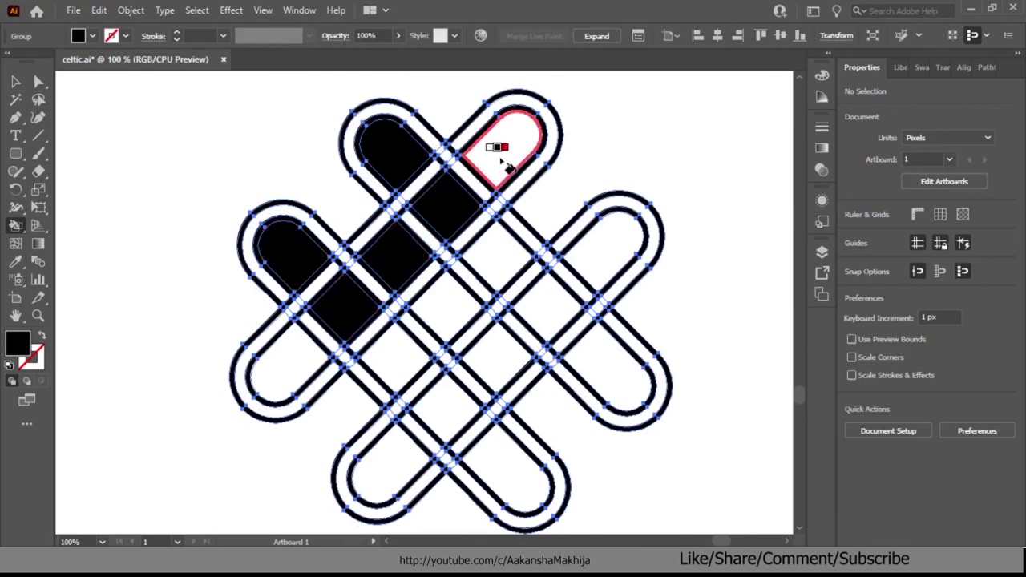
click(503, 163)
click(277, 353)
click(398, 347)
click(451, 308)
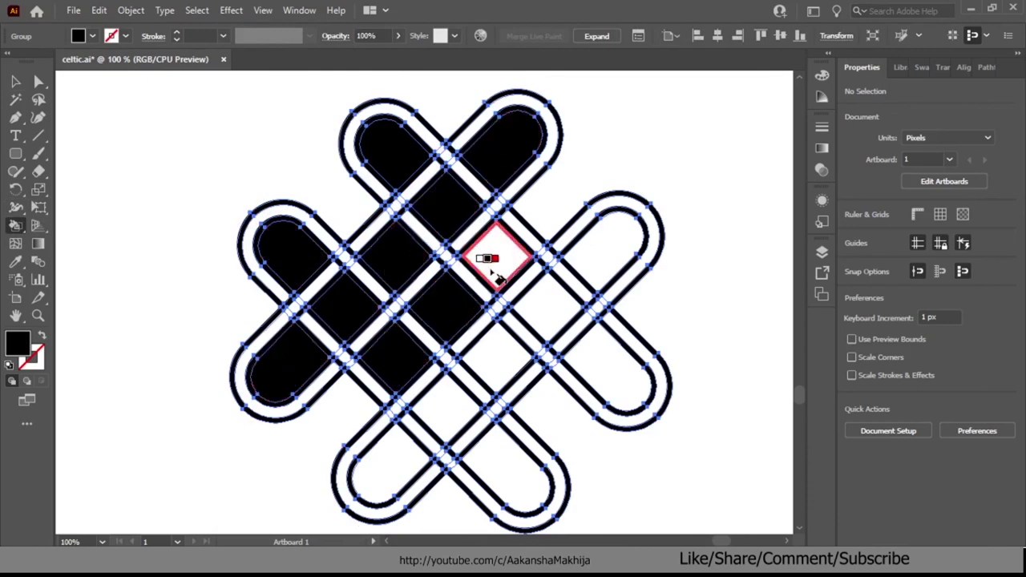
- Fill the remaining diamond faces and the right, bottom and lower-right loops black
click(493, 264)
click(600, 253)
click(547, 303)
click(496, 355)
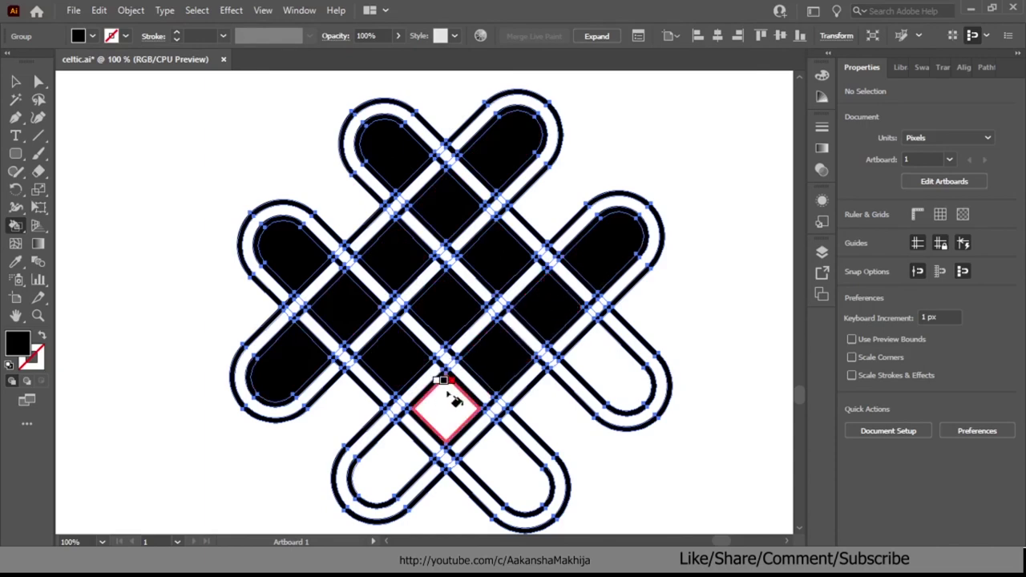
click(452, 401)
click(378, 457)
click(500, 437)
click(596, 366)
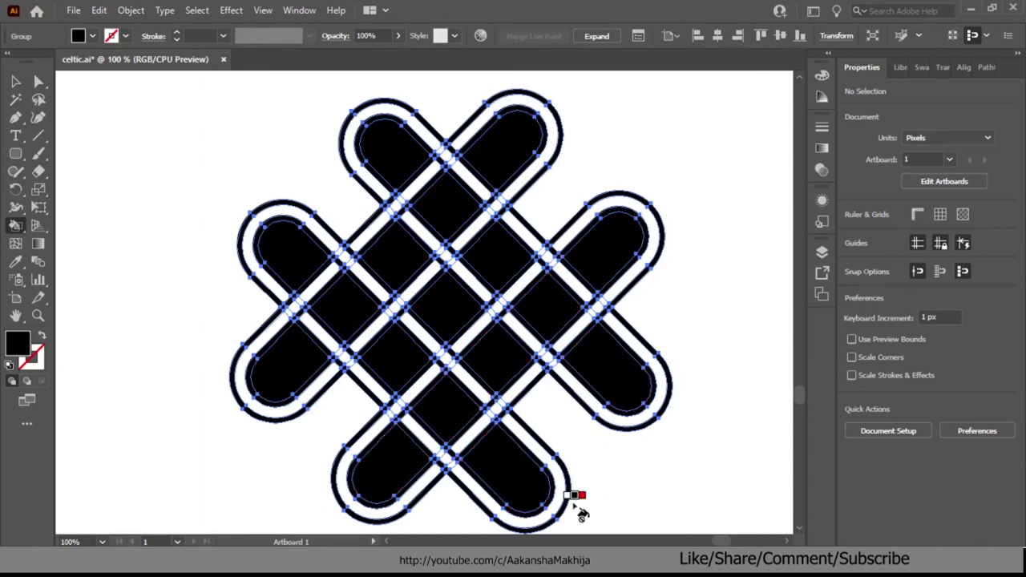
key(v)
click(184, 153)
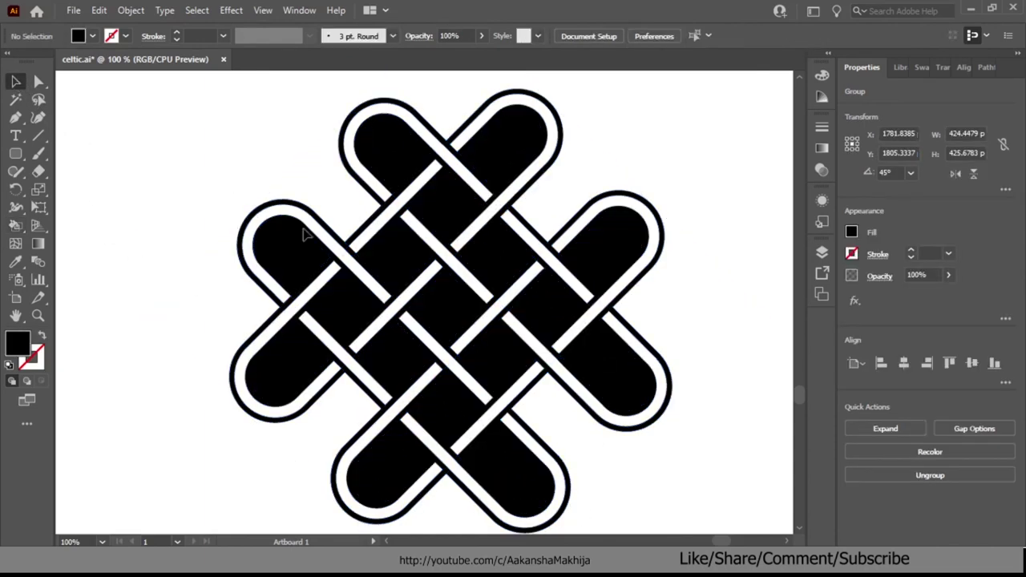